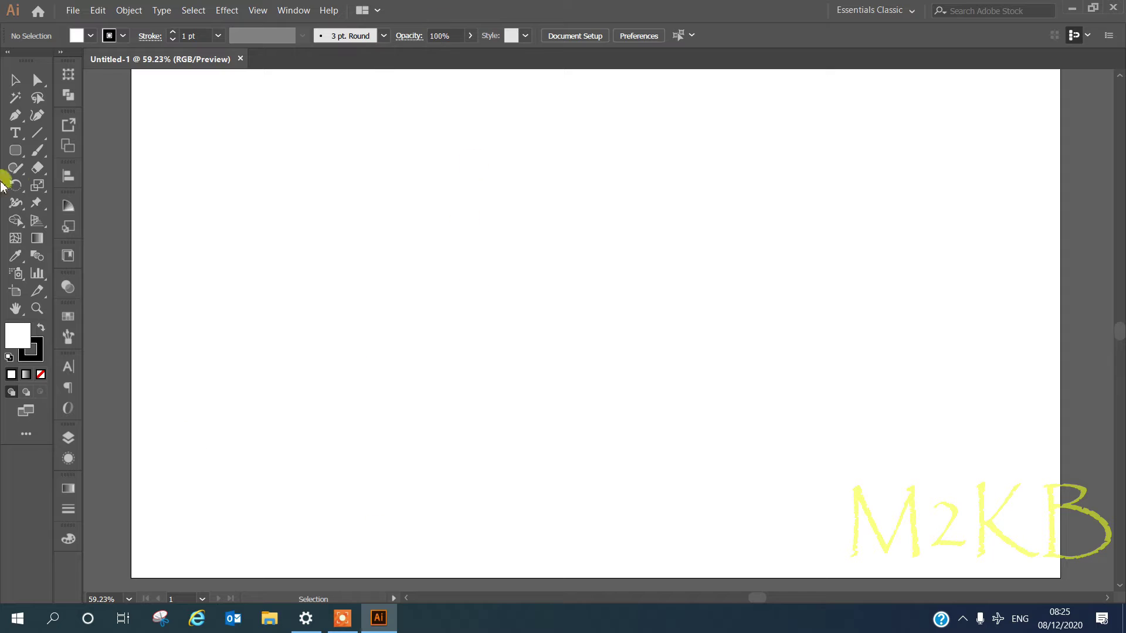
pyautogui.click(475, 261)
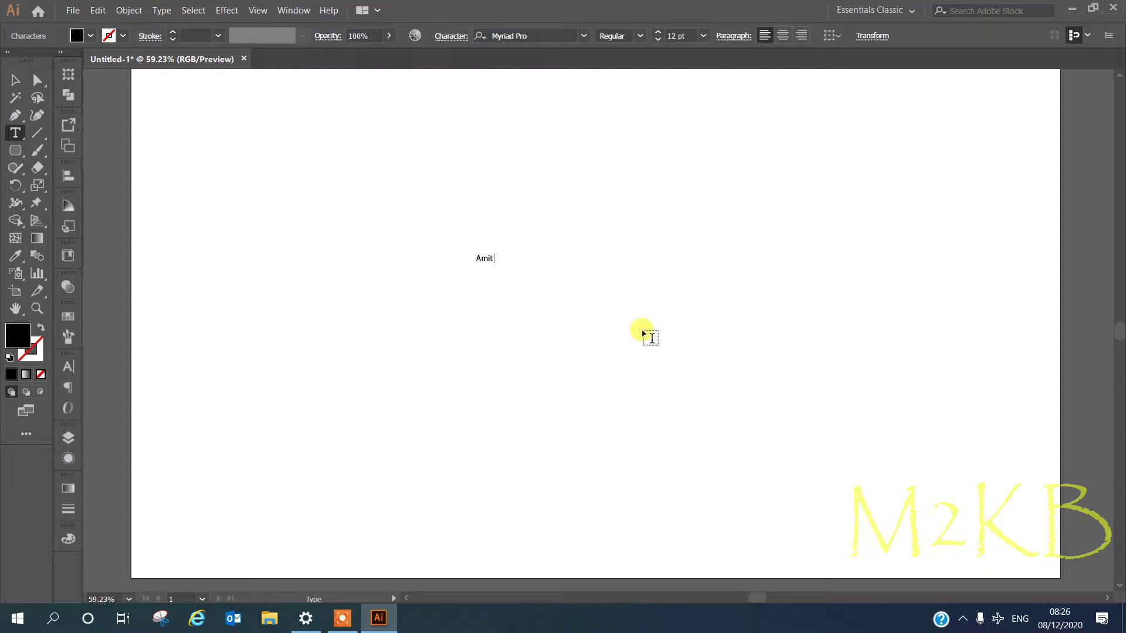
pyautogui.moveTo(518, 263); pyautogui.dragTo(783, 420)
pyautogui.click(582, 35)
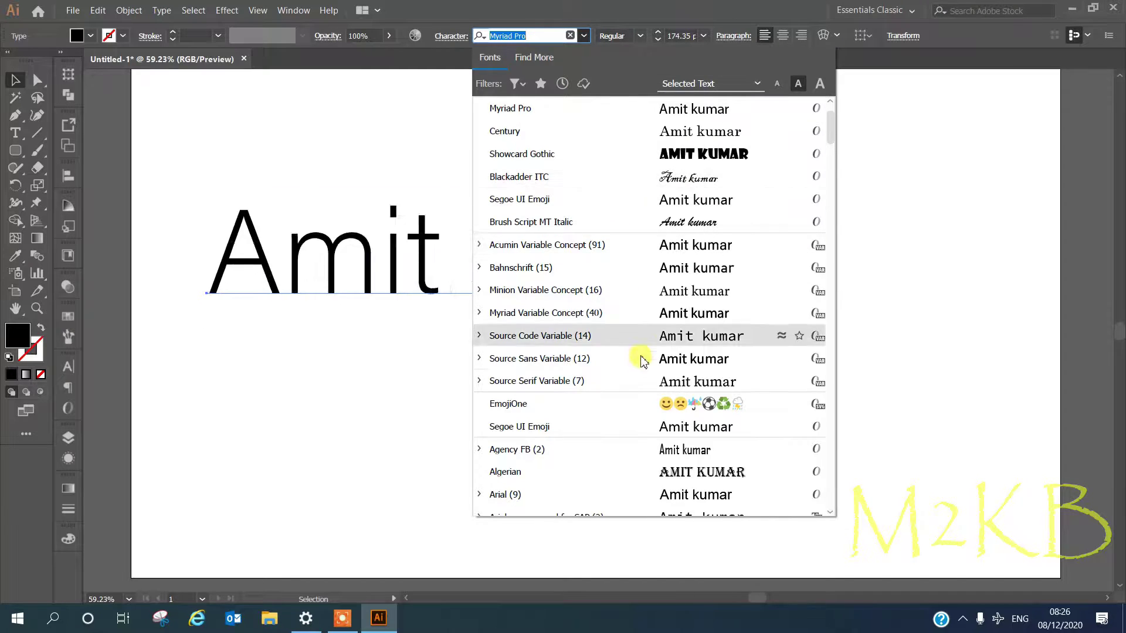
pyautogui.scroll(-8, 651, 411)
pyautogui.scroll(-10, 674, 411)
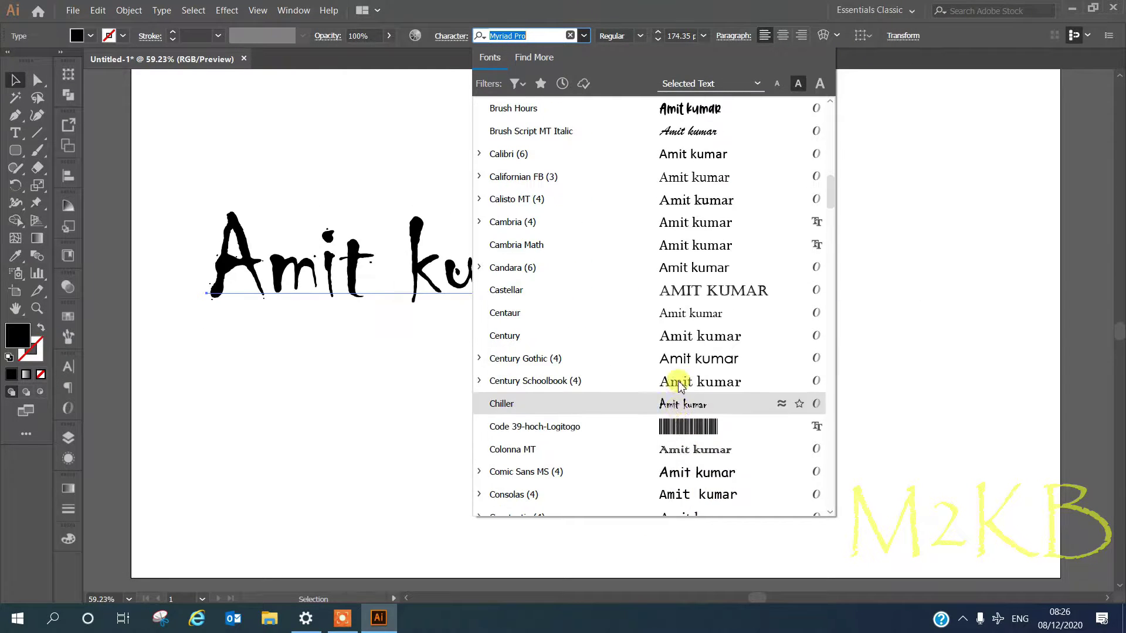
pyautogui.click(680, 403)
pyautogui.click(377, 551)
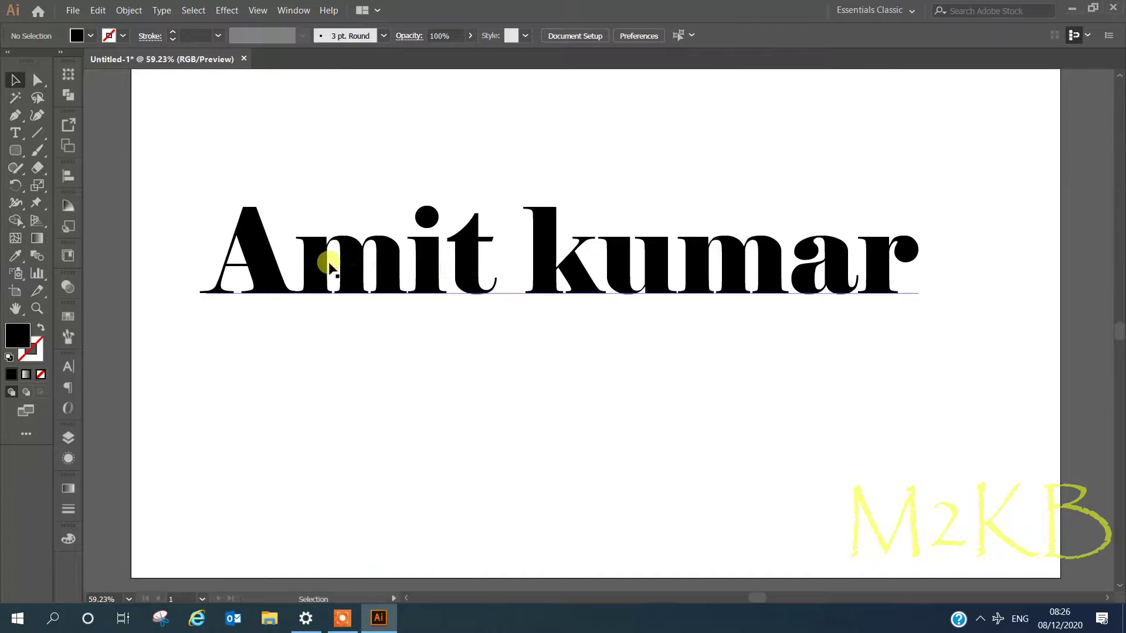
pyautogui.rightClick(347, 257)
pyautogui.click(262, 226)
pyautogui.rightClick(282, 265)
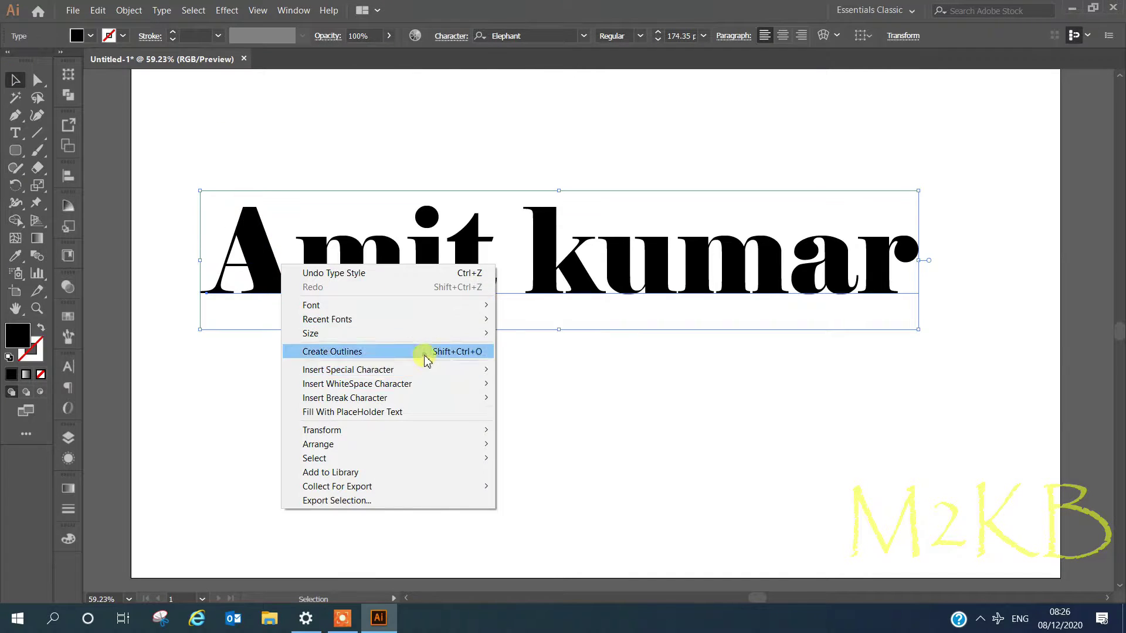
pyautogui.click(427, 353)
# - Tilt the outlined lettering by about 3.5°, discarding a stray rounded rectangle
pyautogui.click(16, 151)
pyautogui.moveTo(186, 111)
pyautogui.mouseDown()
pyautogui.moveTo(890, 270)
pyautogui.moveTo(293, 120)
pyautogui.moveTo(324, 120)
pyautogui.mouseUp()
pyautogui.press('Delete')
pyautogui.click(15, 81)
pyautogui.click(879, 258)
pyautogui.moveTo(923, 207); pyautogui.dragTo(917, 183)
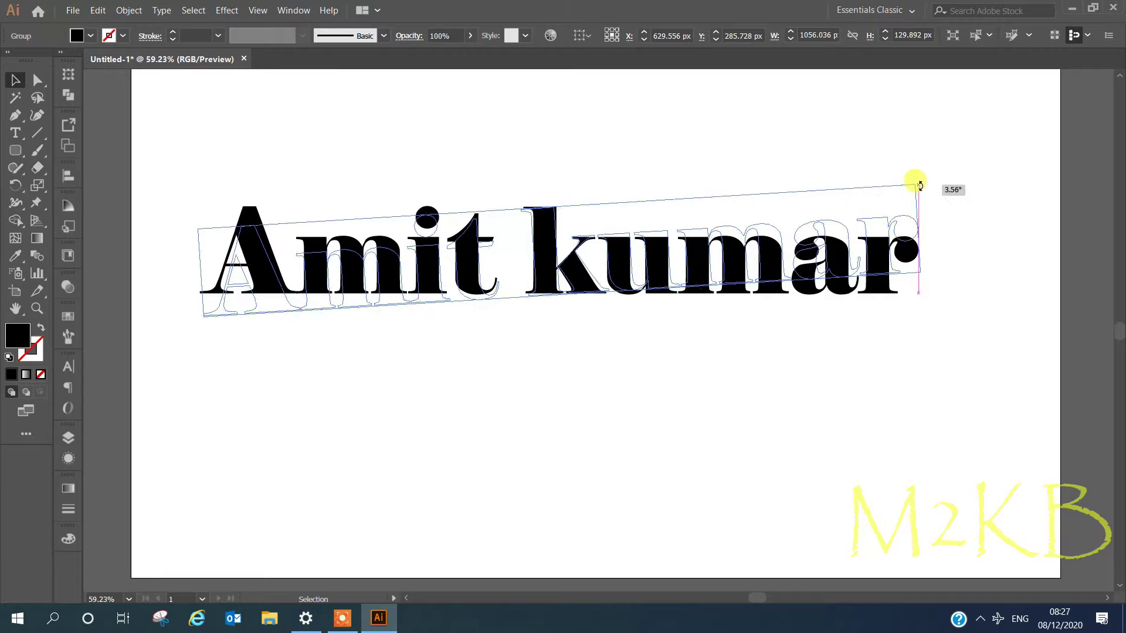
pyautogui.click(944, 287)
# - Draw a dusty-pink rounded rectangle across the text's top, send it behind, and select both for Shape Builder
pyautogui.click(15, 150)
pyautogui.moveTo(205, 134)
pyautogui.mouseDown()
pyautogui.moveTo(595, 259)
pyautogui.moveTo(824, 261)
pyautogui.moveTo(931, 242)
pyautogui.moveTo(958, 261)
pyautogui.mouseUp()
pyautogui.rightClick(732, 186)
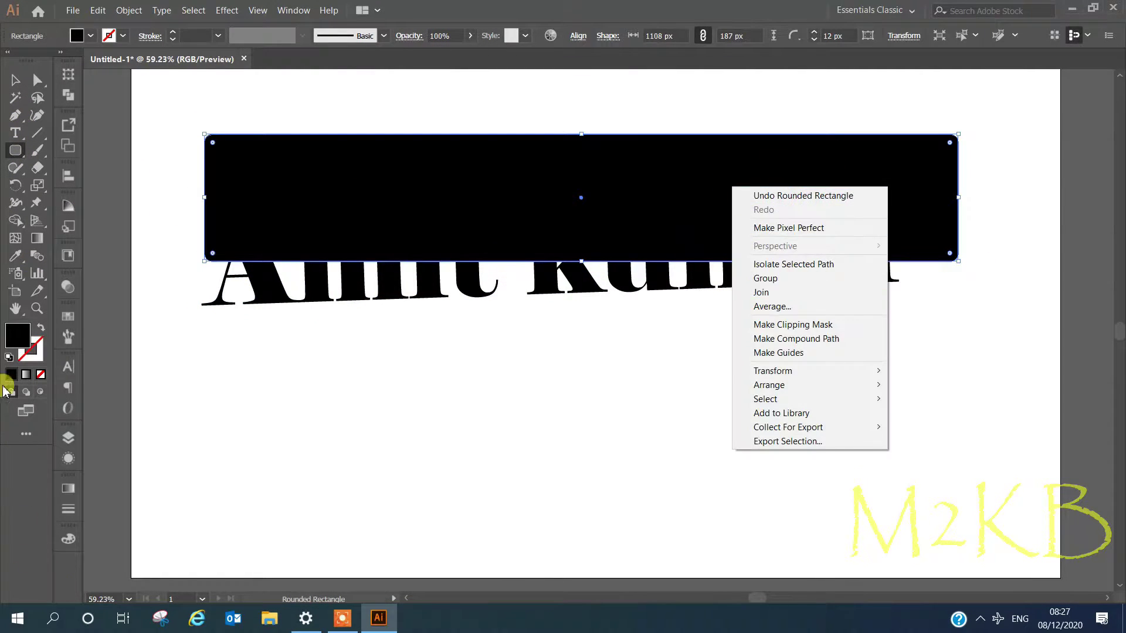
pyautogui.doubleClick(17, 336)
pyautogui.click(115, 153)
pyautogui.click(402, 88)
pyautogui.rightClick(679, 182)
pyautogui.click(862, 421)
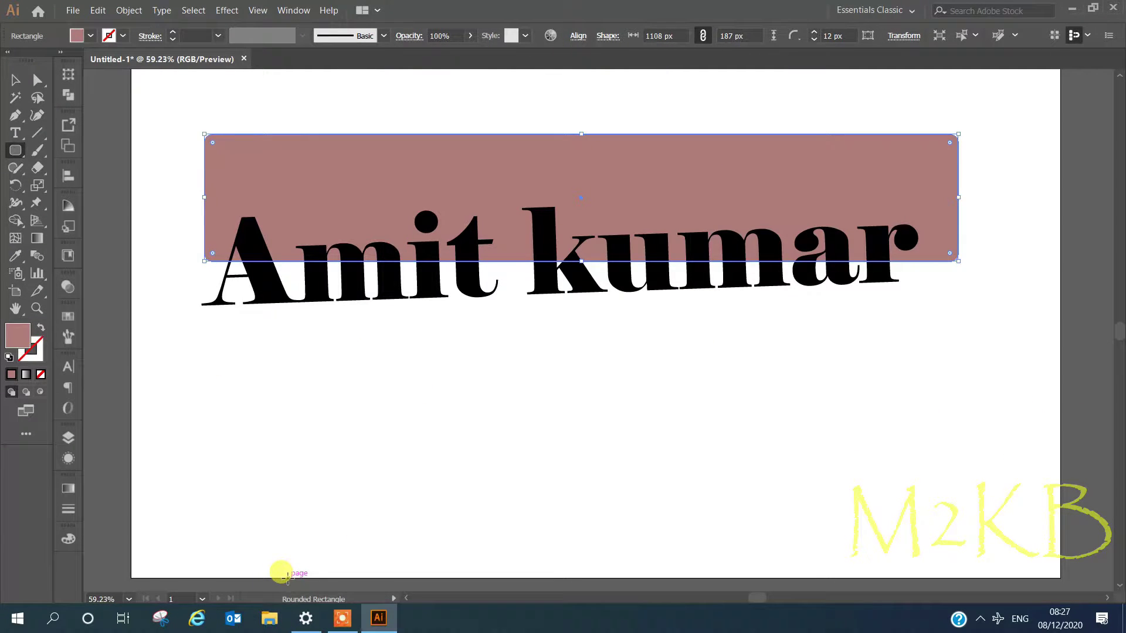
pyautogui.click(15, 79)
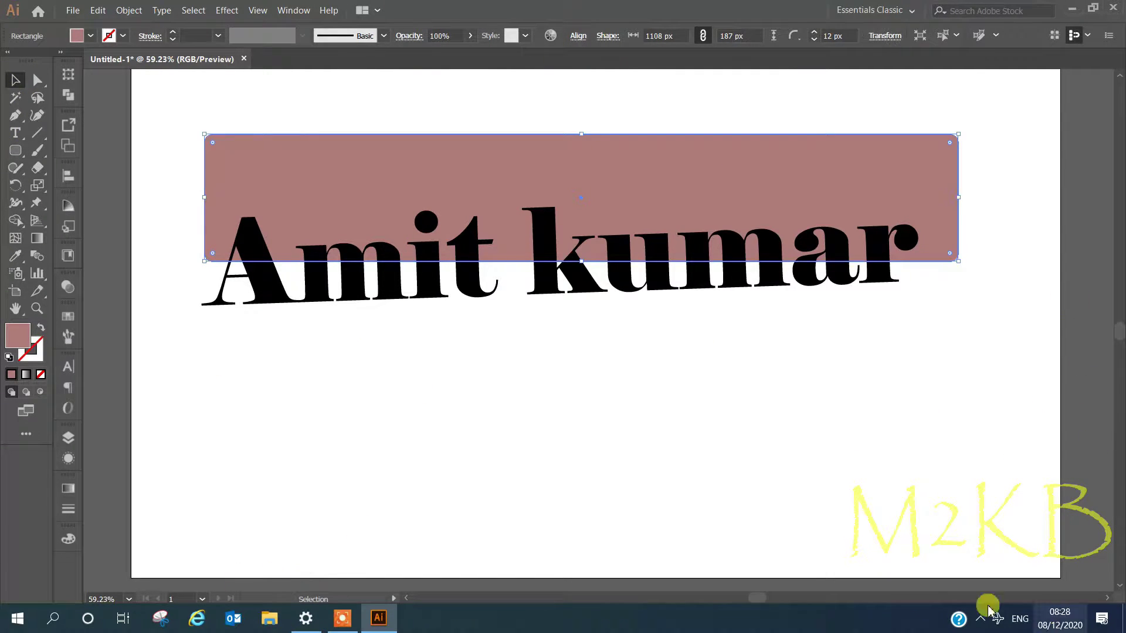
pyautogui.moveTo(918, 394); pyautogui.dragTo(126, 82)
pyautogui.click(16, 221)
# - Remove the pink area outside the letters and the leftover pieces inside A, a and both m's
pyautogui.keyDown('alt'); pyautogui.click(403, 208); pyautogui.keyUp('alt')
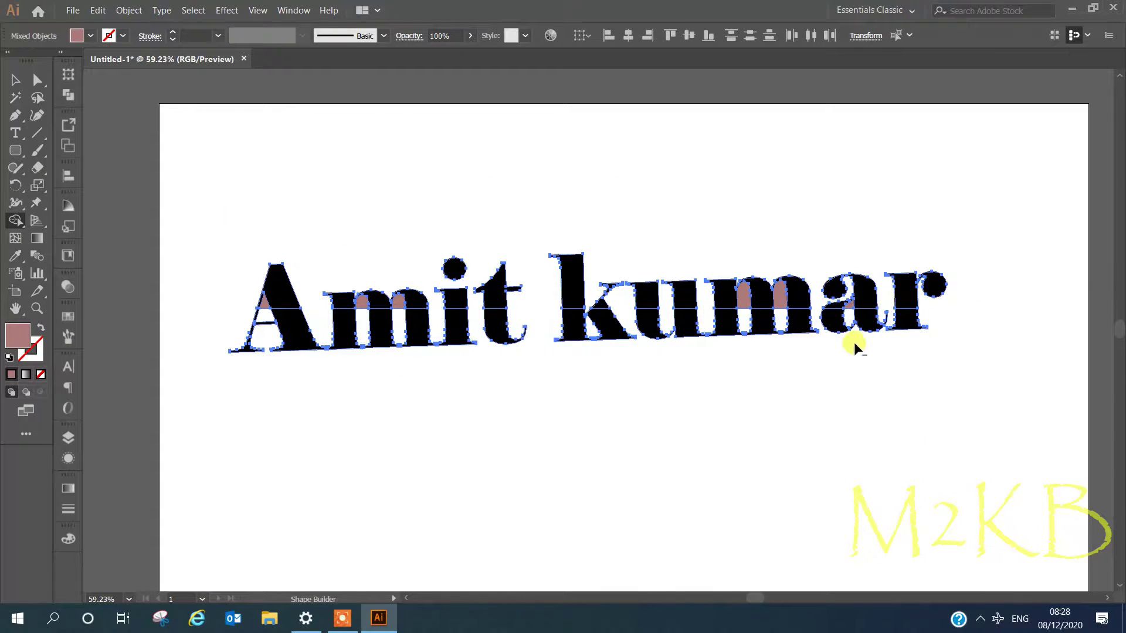
pyautogui.scroll(3, 754, 354)
pyautogui.keyDown('alt'); pyautogui.click(725, 214); pyautogui.keyUp('alt')
pyautogui.keyDown('alt'); pyautogui.click(814, 210); pyautogui.keyUp('alt')
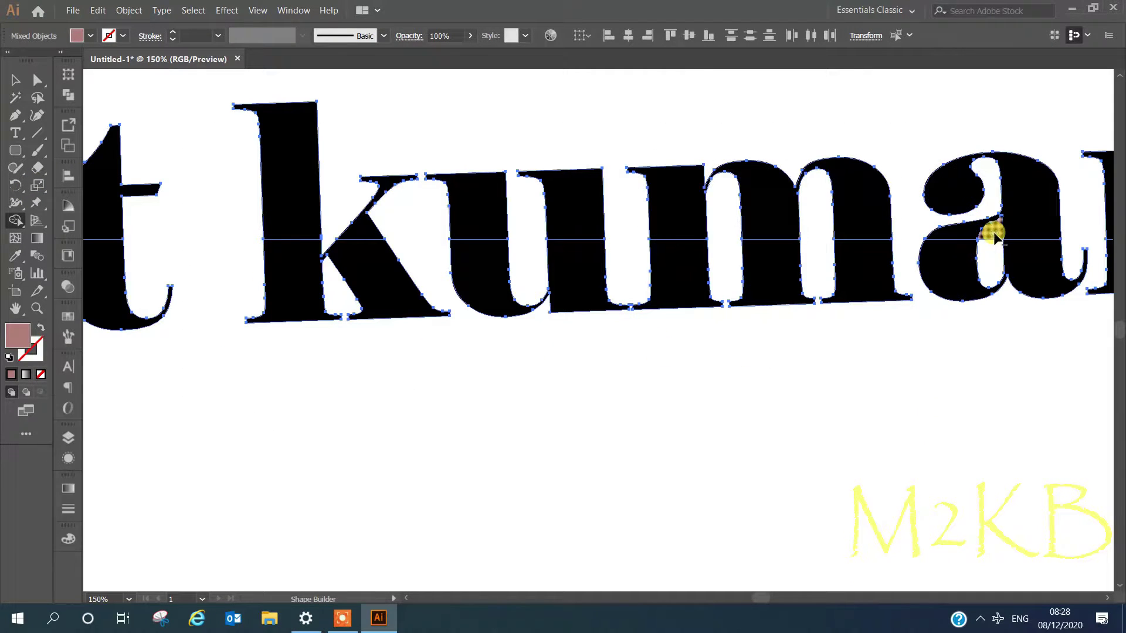
pyautogui.keyDown('alt'); pyautogui.click(992, 229); pyautogui.keyUp('alt')
pyautogui.scroll(-3, 708, 266)
pyautogui.scroll(4, 311, 274)
pyautogui.scroll(3, 296, 224)
pyautogui.scroll(1, 310, 191)
pyautogui.keyDown('alt'); pyautogui.click(312, 147); pyautogui.keyUp('alt')
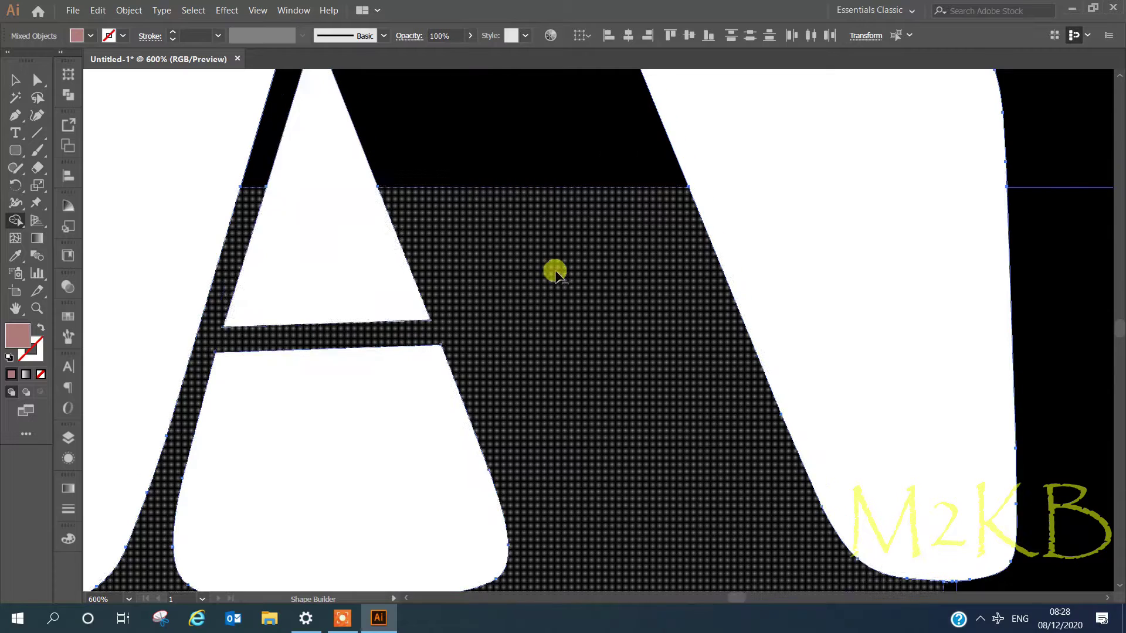
pyautogui.scroll(-2, 551, 274)
pyautogui.keyDown('alt'); pyautogui.click(932, 204); pyautogui.keyUp('alt')
pyautogui.scroll(-5, 997, 281)
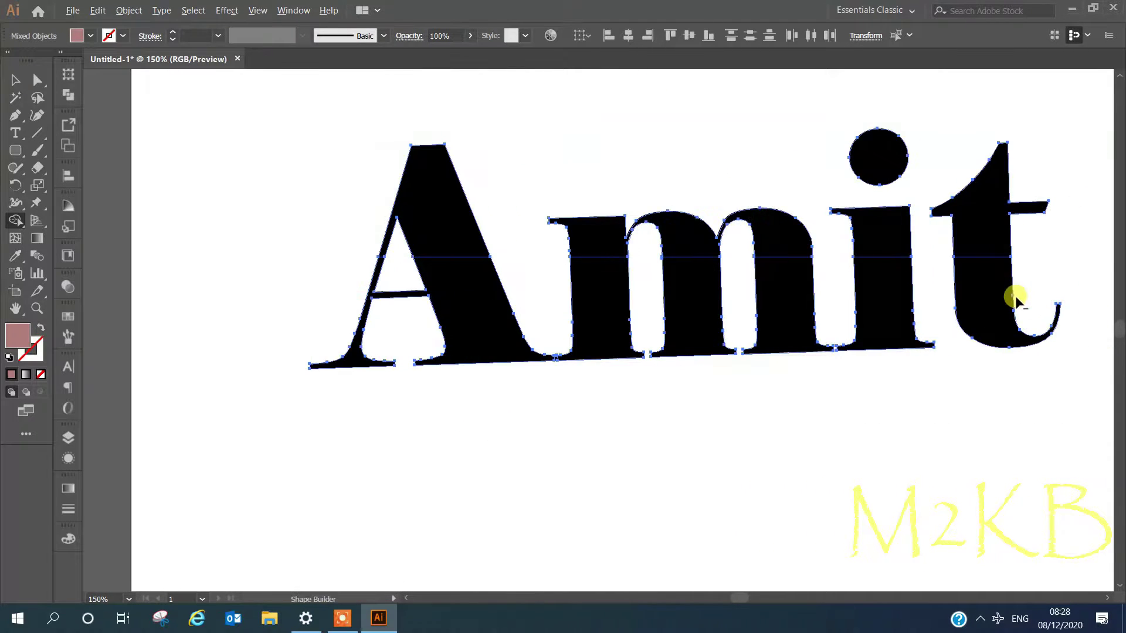
pyautogui.hscroll(4, 1012, 319)
pyautogui.scroll(2, 937, 308)
pyautogui.scroll(-1, 674, 294)
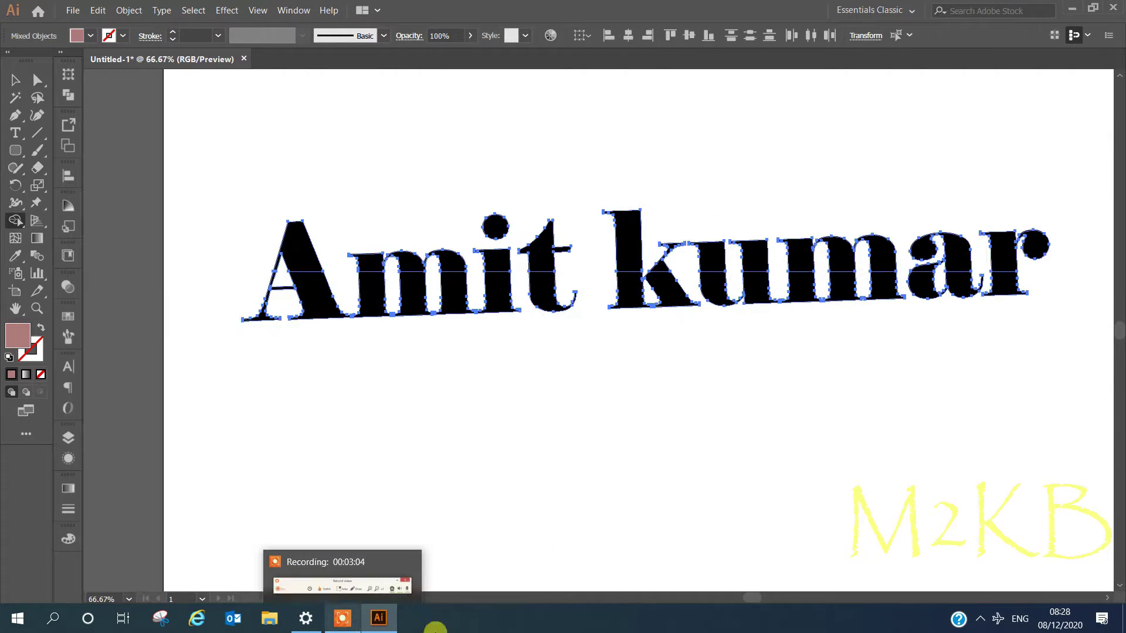
# - Merge all letters' top halves into one shape and their bottom halves into another
pyautogui.moveTo(276, 234)
pyautogui.mouseDown()
pyautogui.moveTo(447, 262)
pyautogui.moveTo(980, 246)
pyautogui.mouseUp()
pyautogui.moveTo(125, 289); pyautogui.dragTo(442, 315)
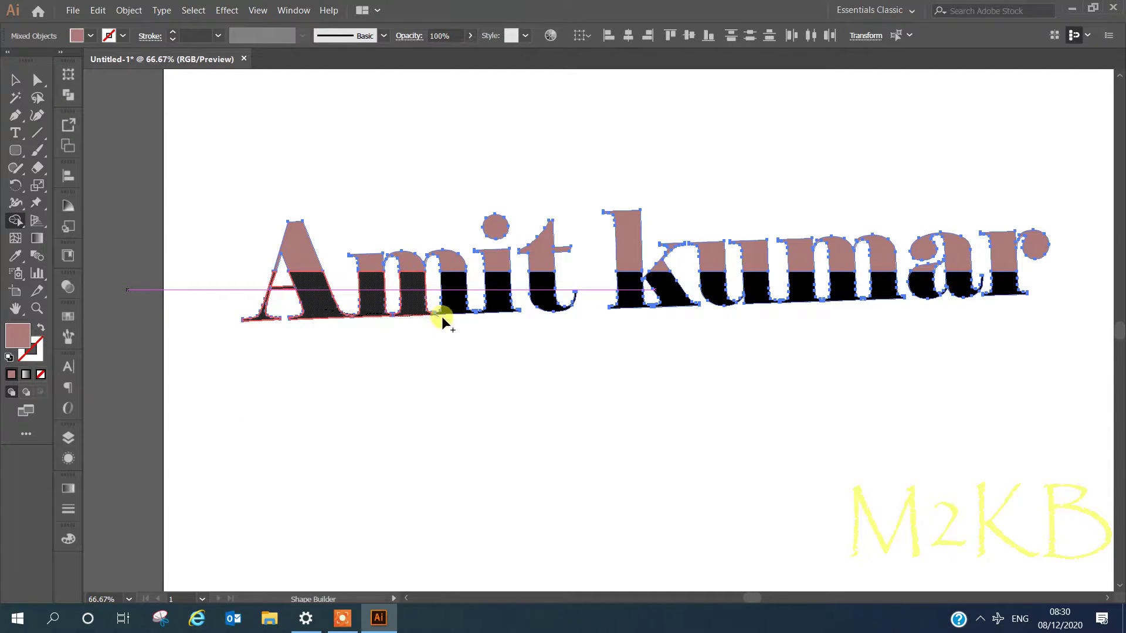
pyautogui.moveTo(644, 316)
pyautogui.mouseDown()
pyautogui.moveTo(778, 349)
pyautogui.moveTo(715, 301)
pyautogui.moveTo(822, 295)
pyautogui.mouseUp()
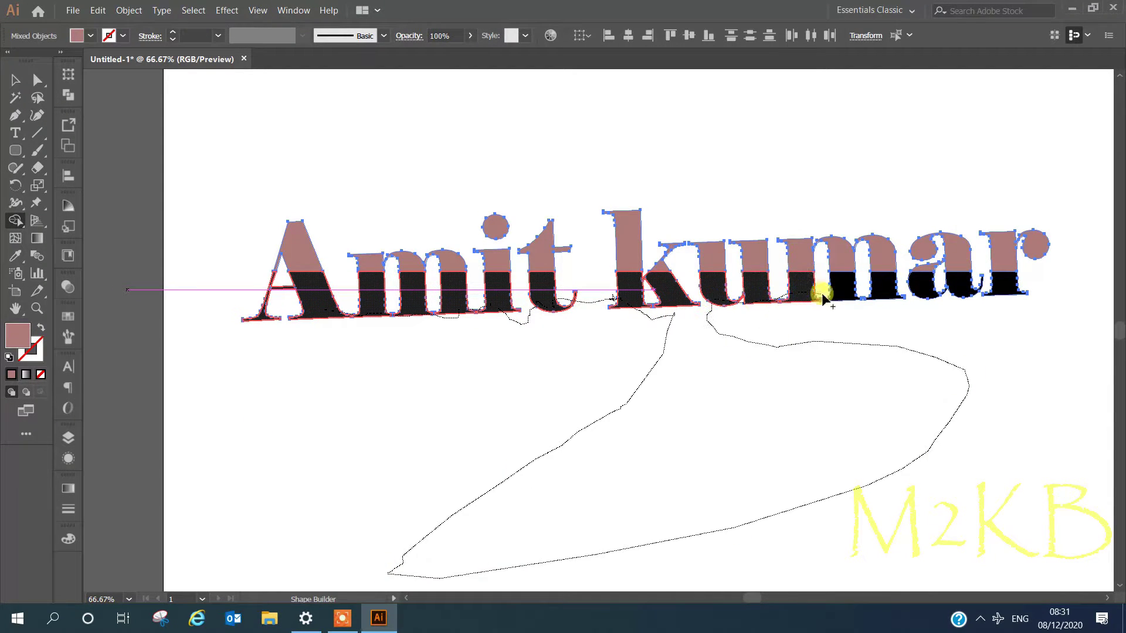
pyautogui.moveTo(956, 294); pyautogui.dragTo(1005, 296)
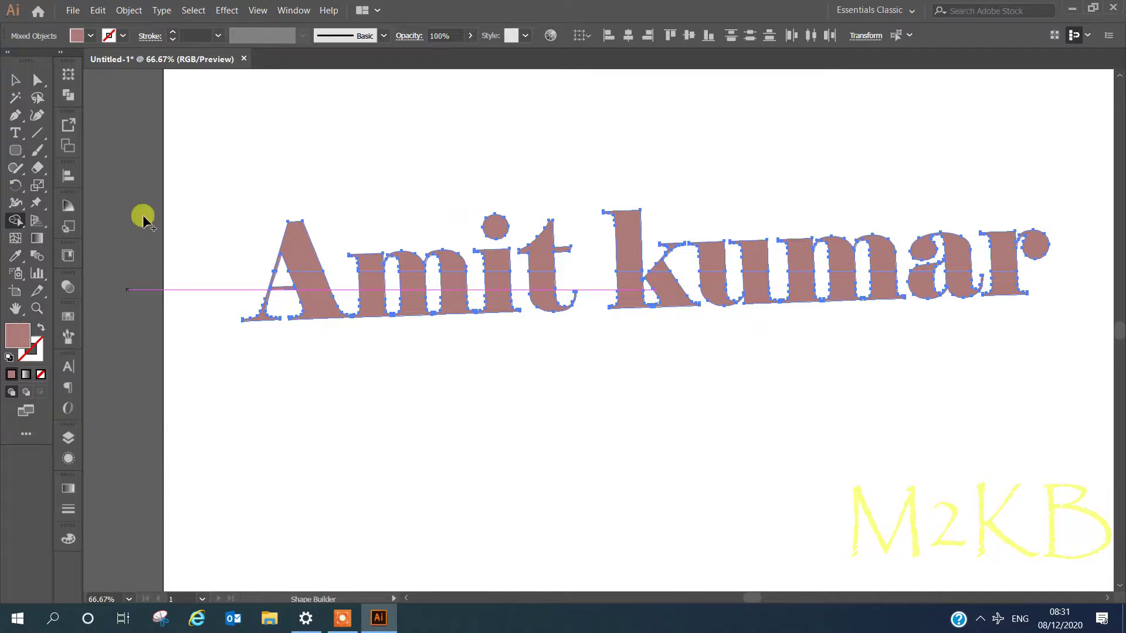
# - Move the lower letter halves down, away from the top halves
pyautogui.press('v')
pyautogui.click(582, 394)
pyautogui.click(550, 297)
pyautogui.moveTo(549, 296); pyautogui.dragTo(548, 428)
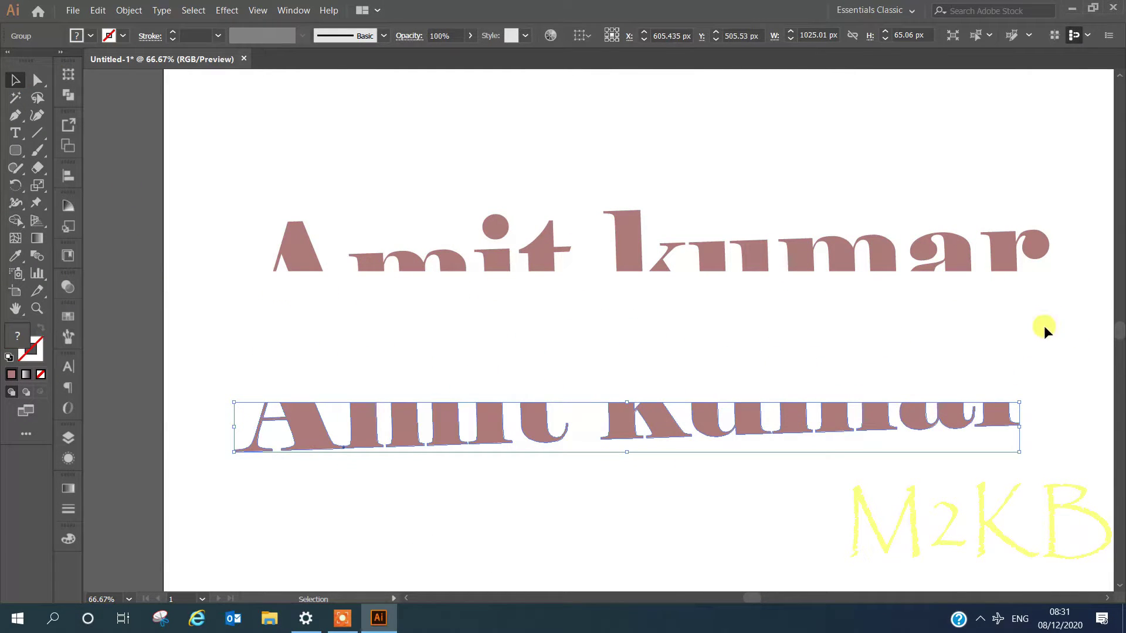
# - Select the upper letter halves, then give the rounded rectangle a near-black fill
pyautogui.click(510, 234)
pyautogui.moveTo(271, 191); pyautogui.dragTo(990, 253)
pyautogui.rightClick(615, 246)
pyautogui.click(657, 320)
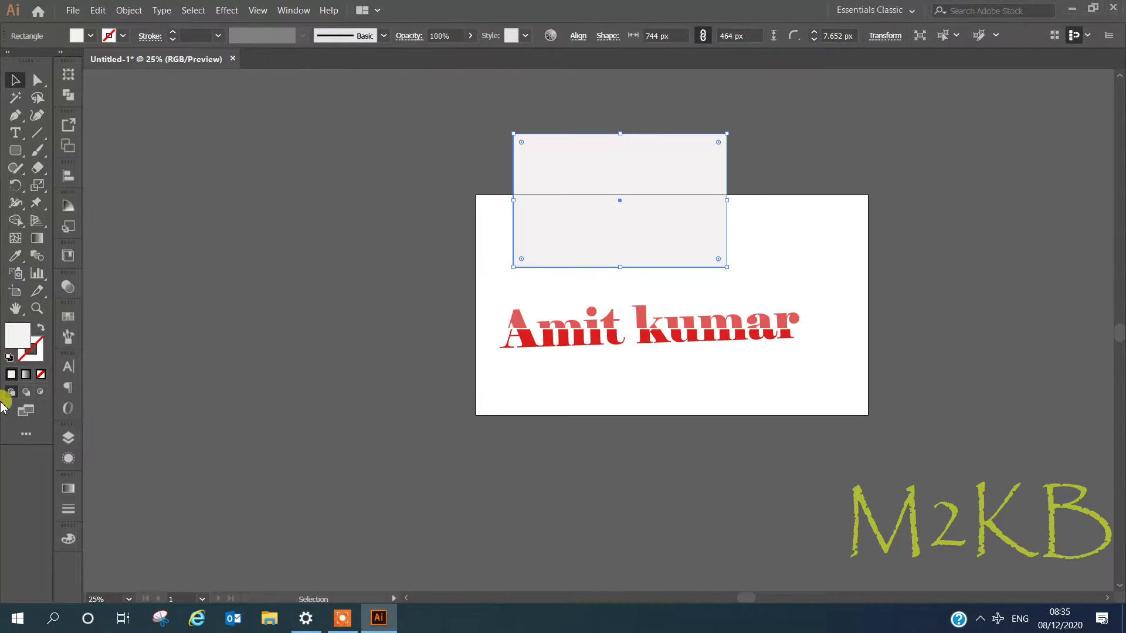
pyautogui.doubleClick(18, 336)
pyautogui.click(89, 258)
pyautogui.click(415, 86)
# - Move the black rectangle behind the lettering and enlarge it wider and taller
pyautogui.moveTo(639, 204); pyautogui.dragTo(610, 307)
pyautogui.moveTo(698, 304); pyautogui.dragTo(812, 303)
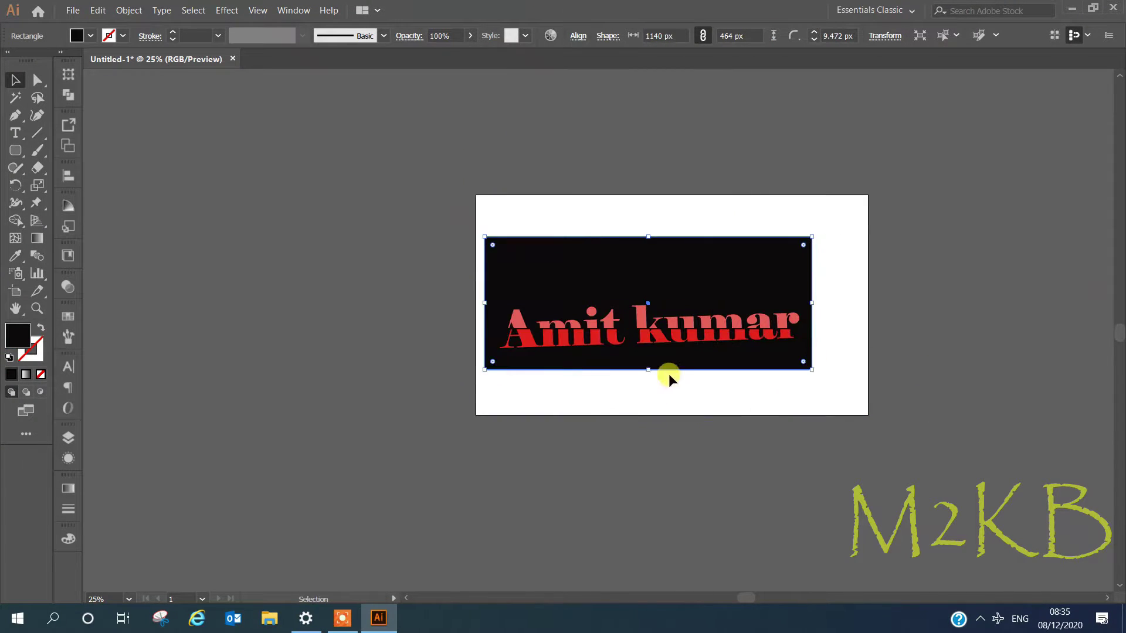
pyautogui.moveTo(648, 371); pyautogui.dragTo(647, 411)
pyautogui.scroll(3, 687, 347)
pyautogui.doubleClick(562, 276)
pyautogui.scroll(2, 561, 276)
pyautogui.click(188, 73)
# - Lock the black rectangle in place via Object > Lock > Selection
pyautogui.click(226, 154)
pyautogui.click(128, 11)
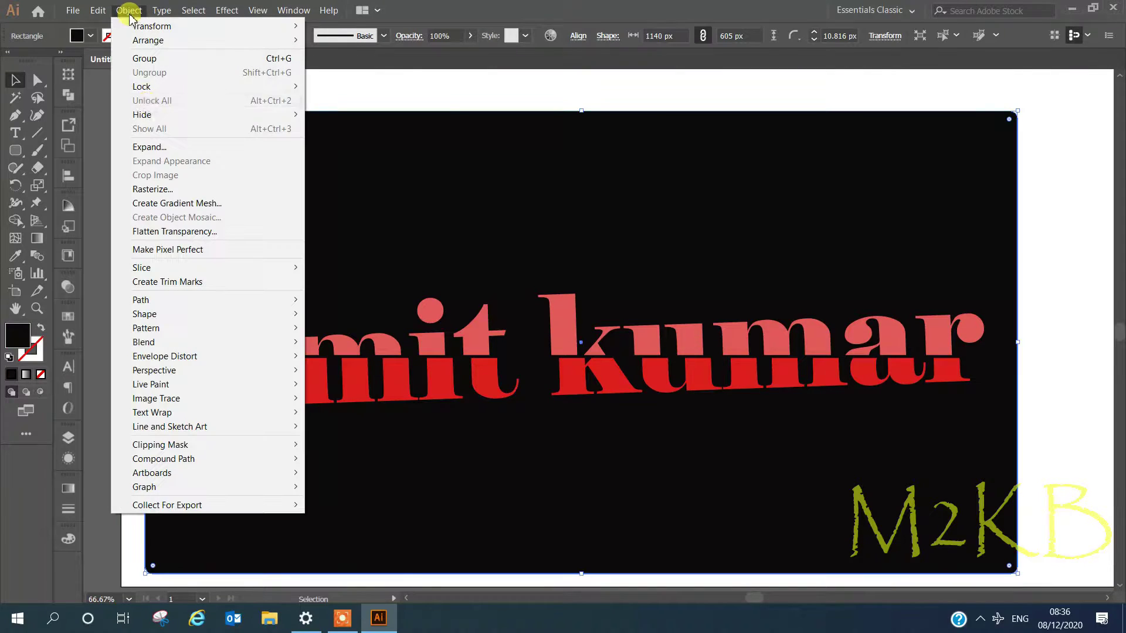
pyautogui.moveTo(176, 87)
pyautogui.click(345, 86)
# - Select the upper letter pieces and group them
pyautogui.scroll(5, 518, 367)
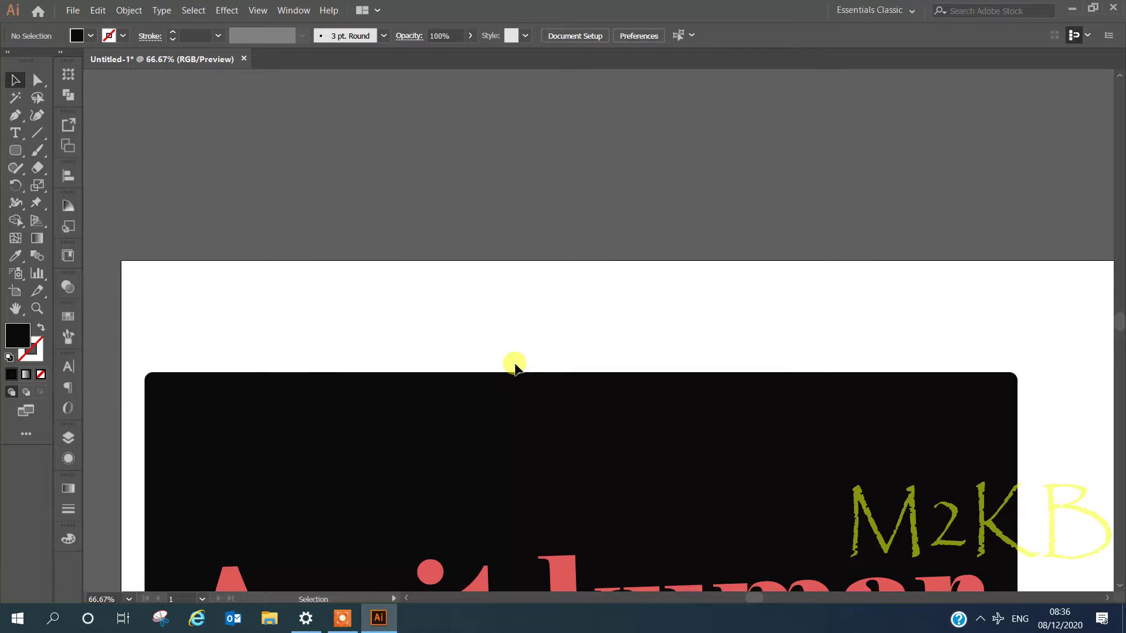
pyautogui.scroll(-3, 515, 366)
pyautogui.click(226, 443)
pyautogui.moveTo(210, 379); pyautogui.dragTo(953, 448)
pyautogui.rightClick(573, 426)
pyautogui.click(616, 258)
# - Fill the upper letter group light grey and the lower letter group near-white
pyautogui.doubleClick(20, 347)
pyautogui.click(59, 103)
pyautogui.click(389, 87)
pyautogui.click(252, 489)
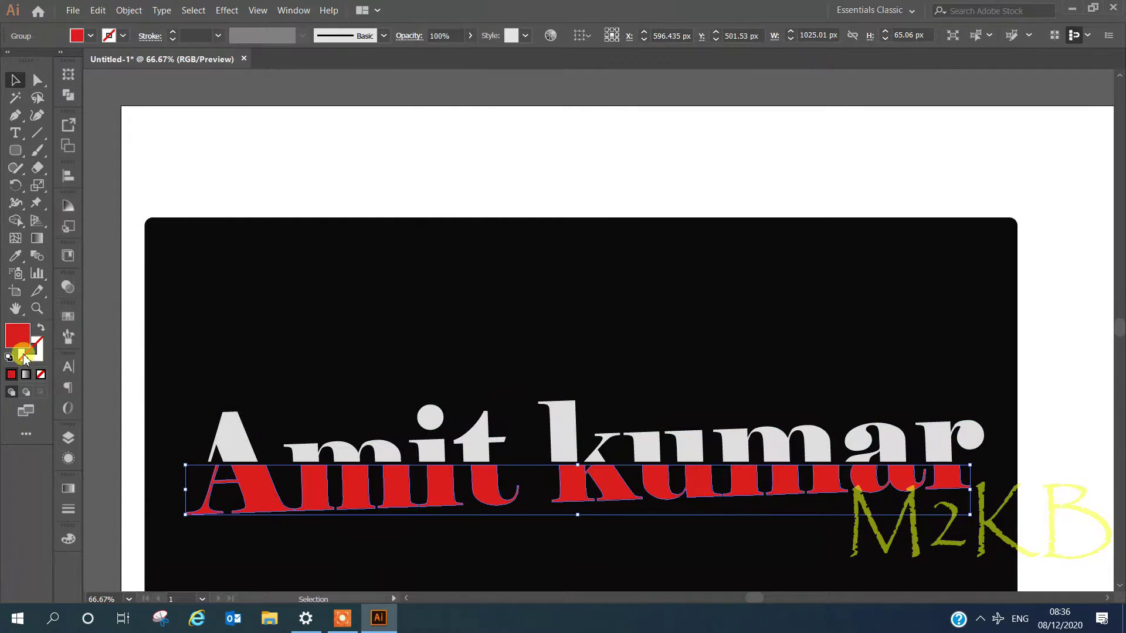
pyautogui.doubleClick(22, 350)
pyautogui.click(61, 87)
pyautogui.click(387, 91)
# - Apply a linear gradient to the upper letter group
pyautogui.click(240, 441)
pyautogui.click(626, 357)
pyautogui.click(571, 458)
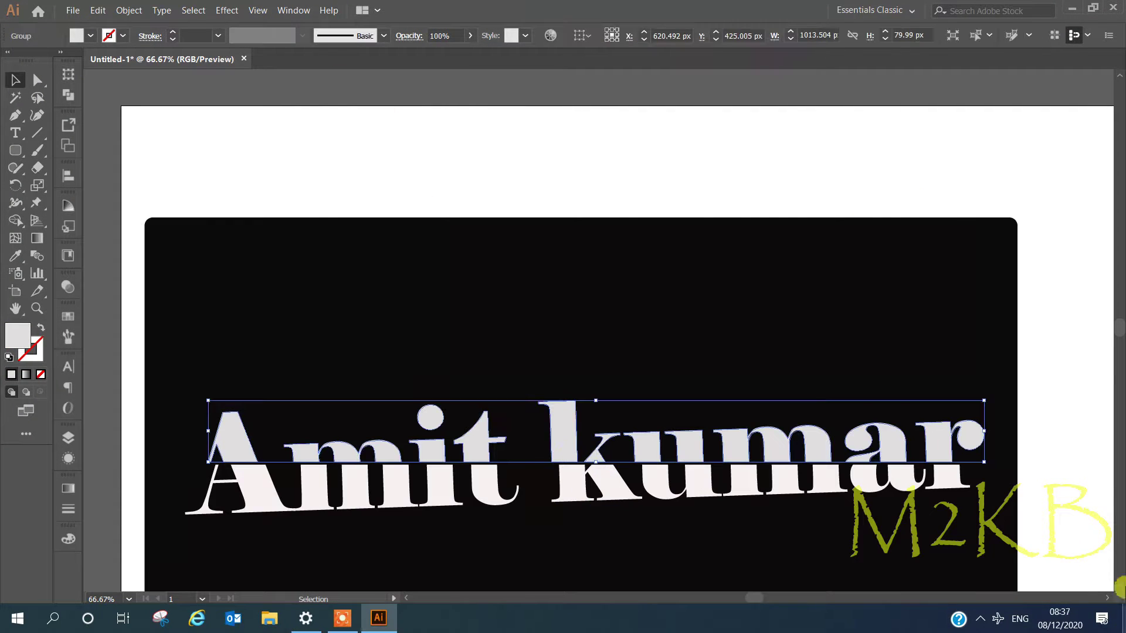
pyautogui.click(67, 487)
pyautogui.click(155, 446)
# - Set the gradient angle to 90°, reverse it, and add white stops near 18%, 30.2% and 42%
pyautogui.click(189, 486)
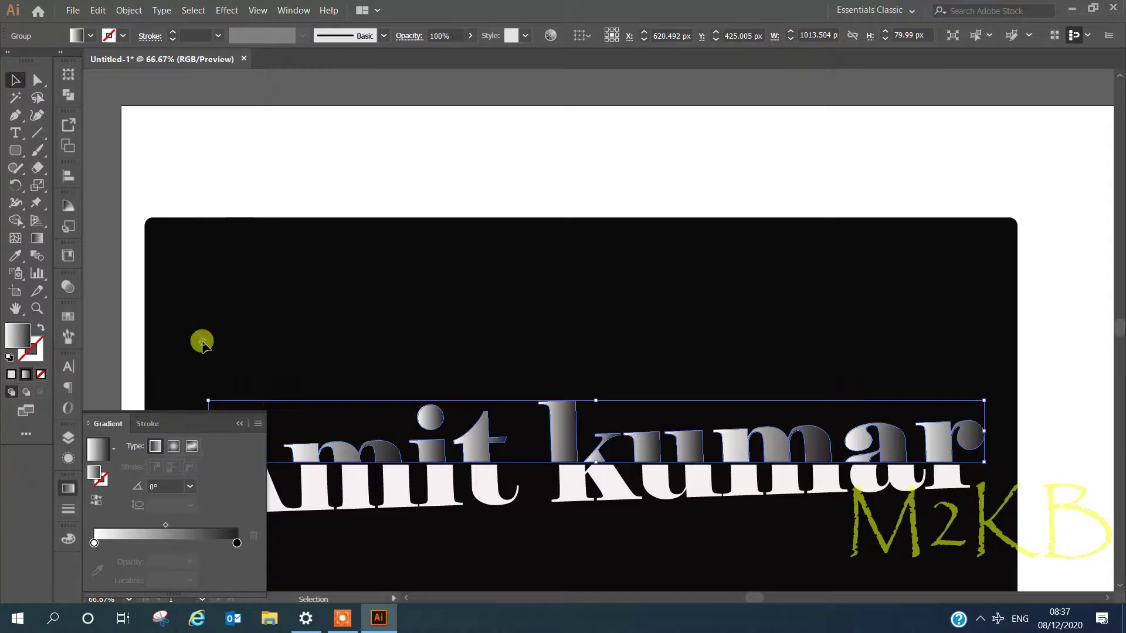
pyautogui.click(205, 270)
pyautogui.click(96, 499)
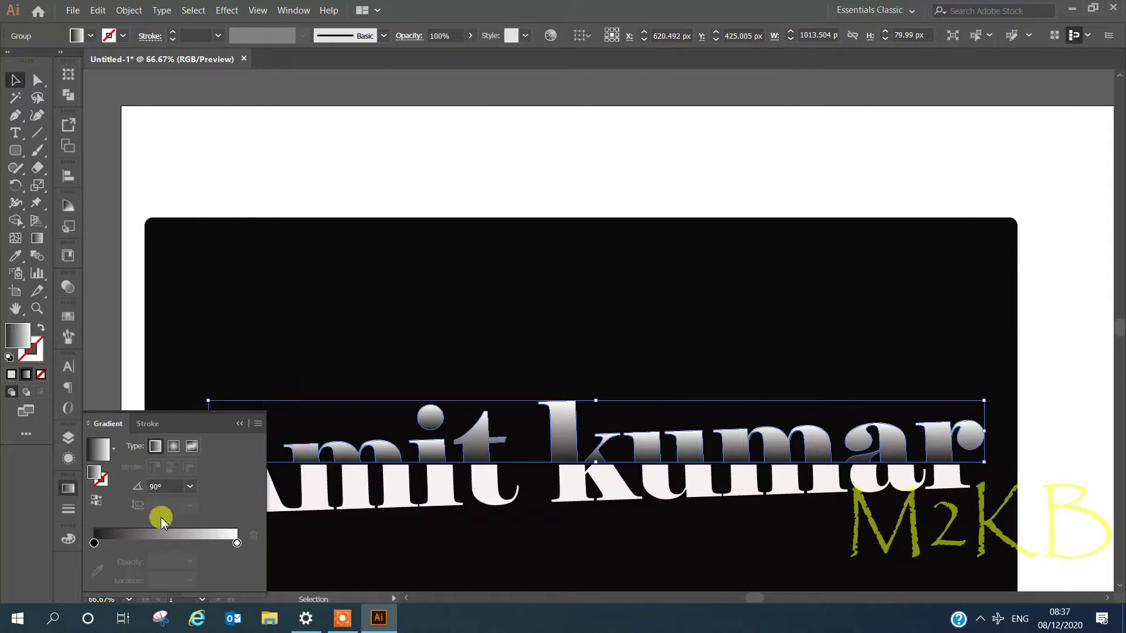
pyautogui.keyDown('alt'); pyautogui.moveTo(236, 543); pyautogui.dragTo(172, 545); pyautogui.keyUp('alt')
pyautogui.keyDown('alt'); pyautogui.moveTo(172, 545); pyautogui.dragTo(145, 544); pyautogui.keyUp('alt')
pyautogui.moveTo(173, 545); pyautogui.dragTo(154, 544)
pyautogui.moveTo(145, 544)
pyautogui.mouseDown()
pyautogui.moveTo(119, 544)
pyautogui.moveTo(137, 544)
pyautogui.mouseUp()
pyautogui.click(470, 35)
pyautogui.moveTo(467, 53)
pyautogui.mouseDown()
pyautogui.moveTo(452, 53)
pyautogui.moveTo(467, 54)
pyautogui.mouseUp()
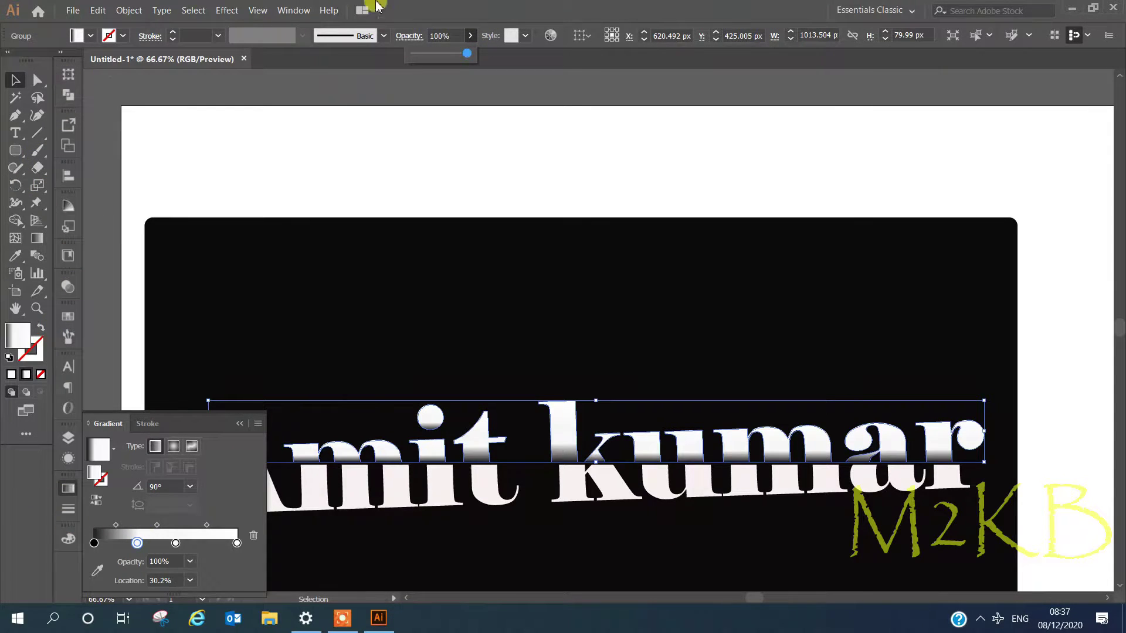
# - Try an extra fill on the text group in the Appearance panel, then remove it
pyautogui.click(293, 10)
pyautogui.click(376, 166)
pyautogui.click(115, 585)
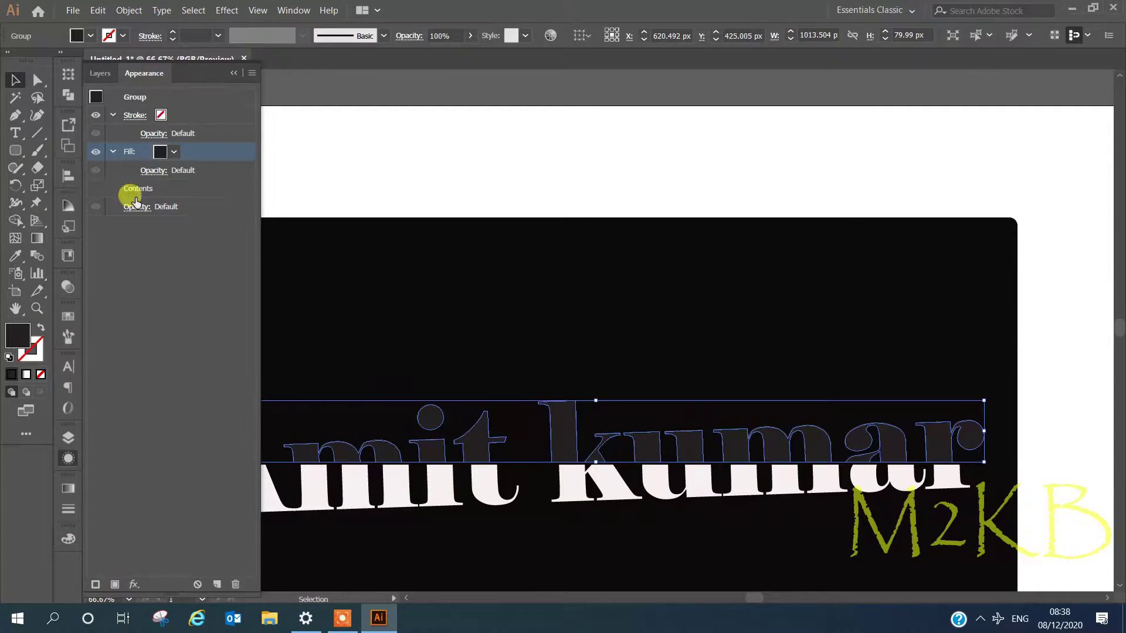
pyautogui.click(173, 153)
pyautogui.click(183, 173)
pyautogui.click(164, 153)
pyautogui.click(211, 153)
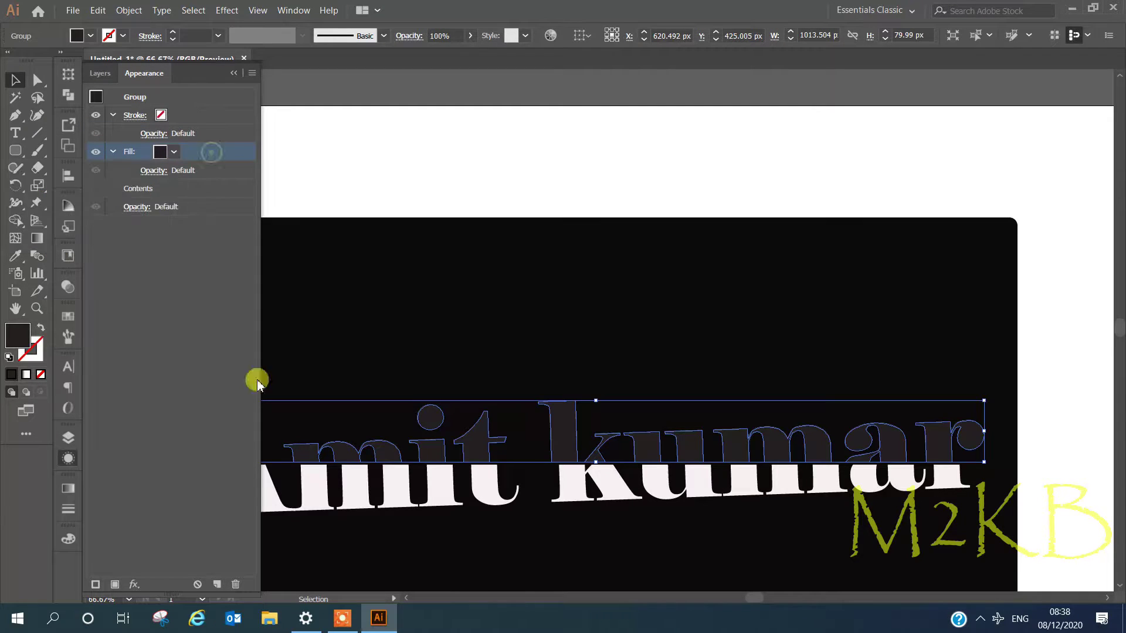
pyautogui.click(235, 585)
# - Shift the first gradient midpoint right, lower a stop's opacity, and redraw the gradient white-to-dark downward
pyautogui.click(233, 74)
pyautogui.click(68, 490)
pyautogui.moveTo(117, 526); pyautogui.dragTo(168, 544)
pyautogui.click(191, 562)
pyautogui.click(197, 502)
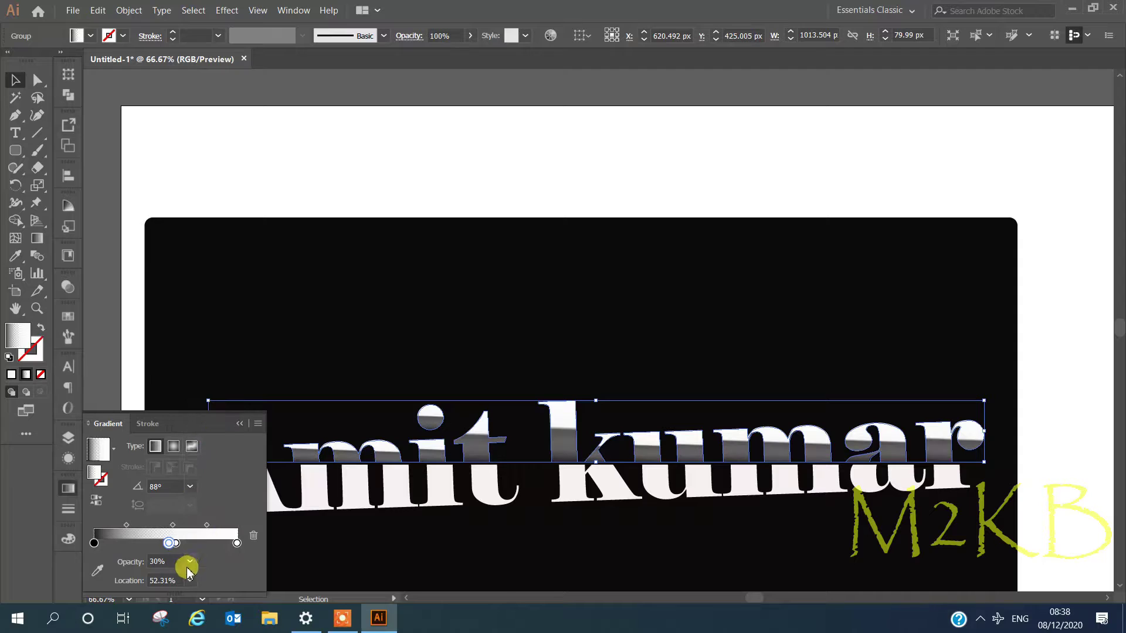
pyautogui.click(191, 562)
pyautogui.click(191, 402)
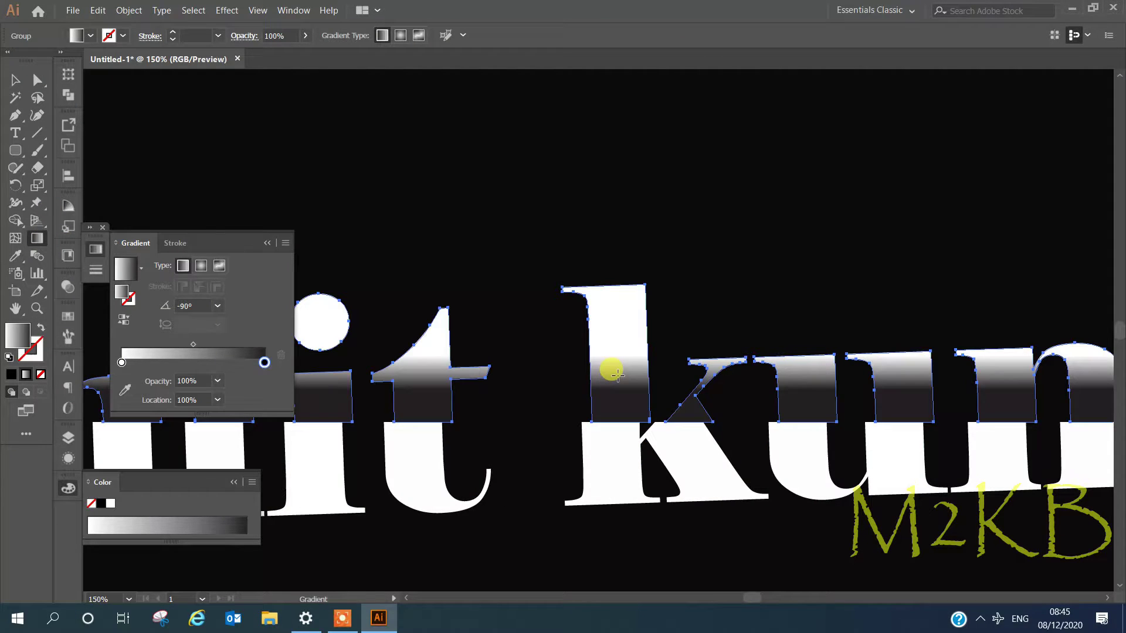
pyautogui.moveTo(610, 351); pyautogui.dragTo(621, 401)
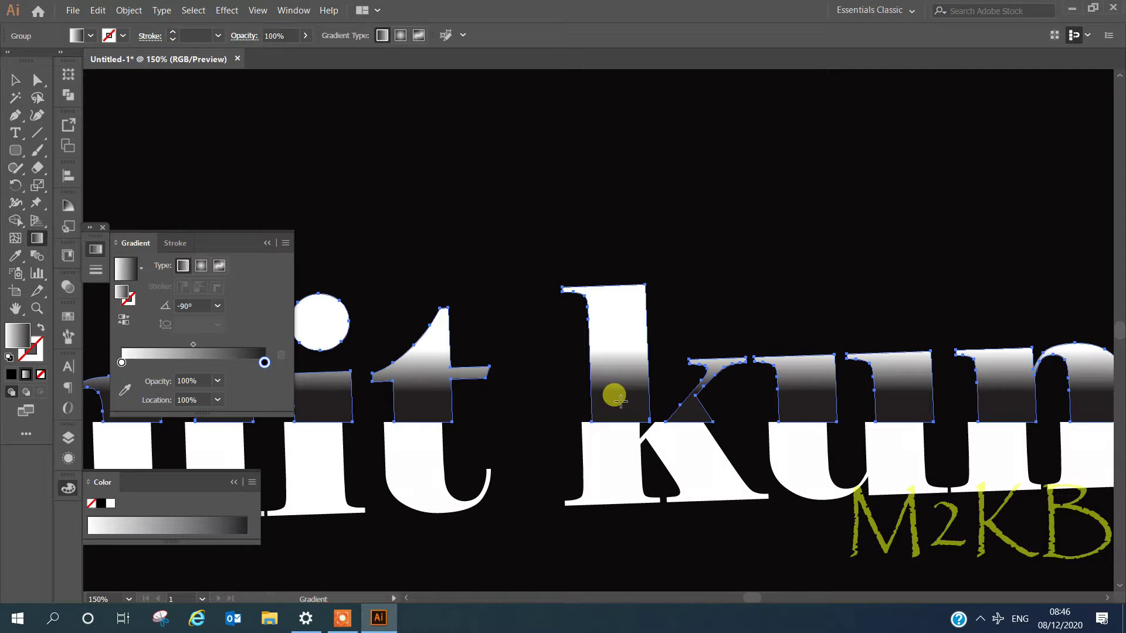
# - Push the white-to-grey blend lower on the letter tops and collapse the Gradient panel
pyautogui.moveTo(624, 382); pyautogui.dragTo(620, 433)
pyautogui.scroll(-2, 696, 357)
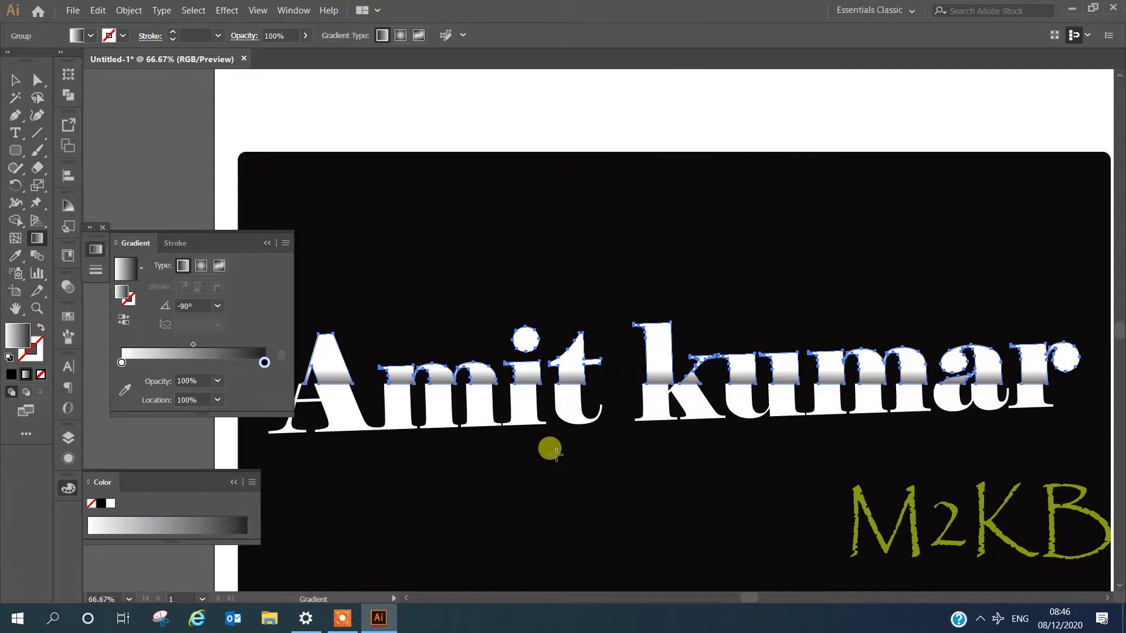
pyautogui.click(267, 243)
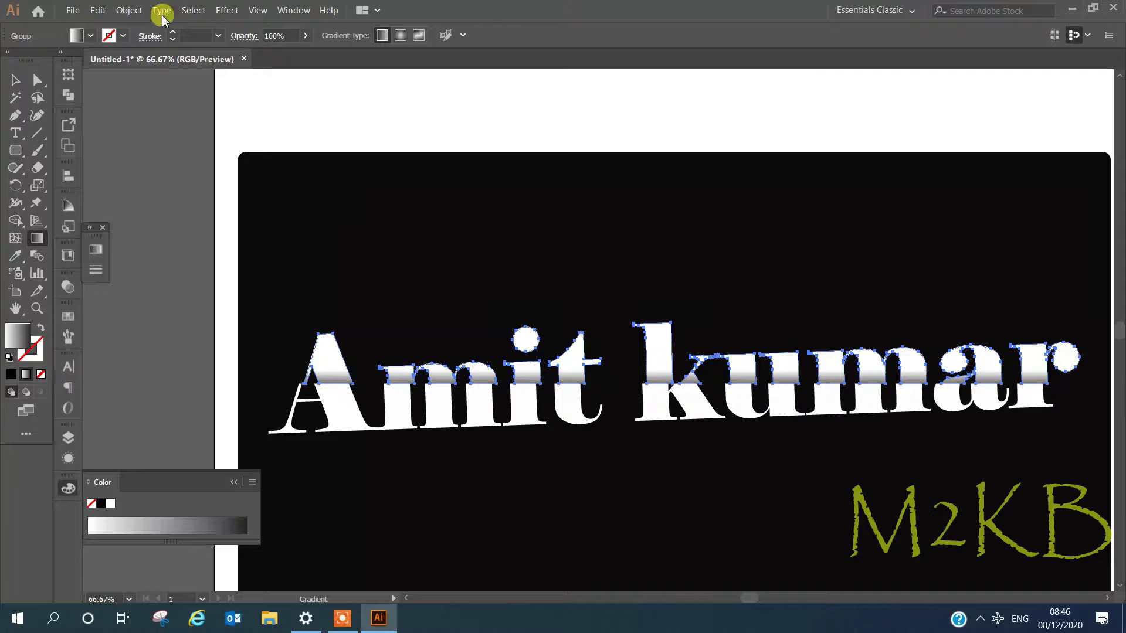
pyautogui.click(163, 16)
# - Unlock the near-black background rectangle and return to the Selection tool
pyautogui.moveTo(126, 14)
pyautogui.click(164, 101)
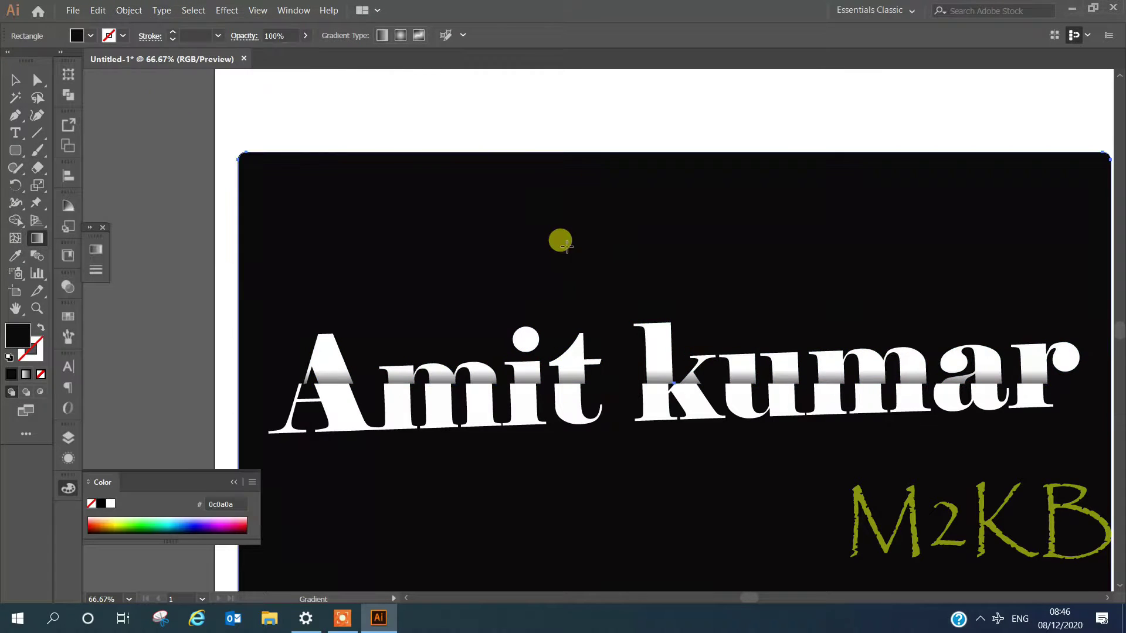
pyautogui.press('v')
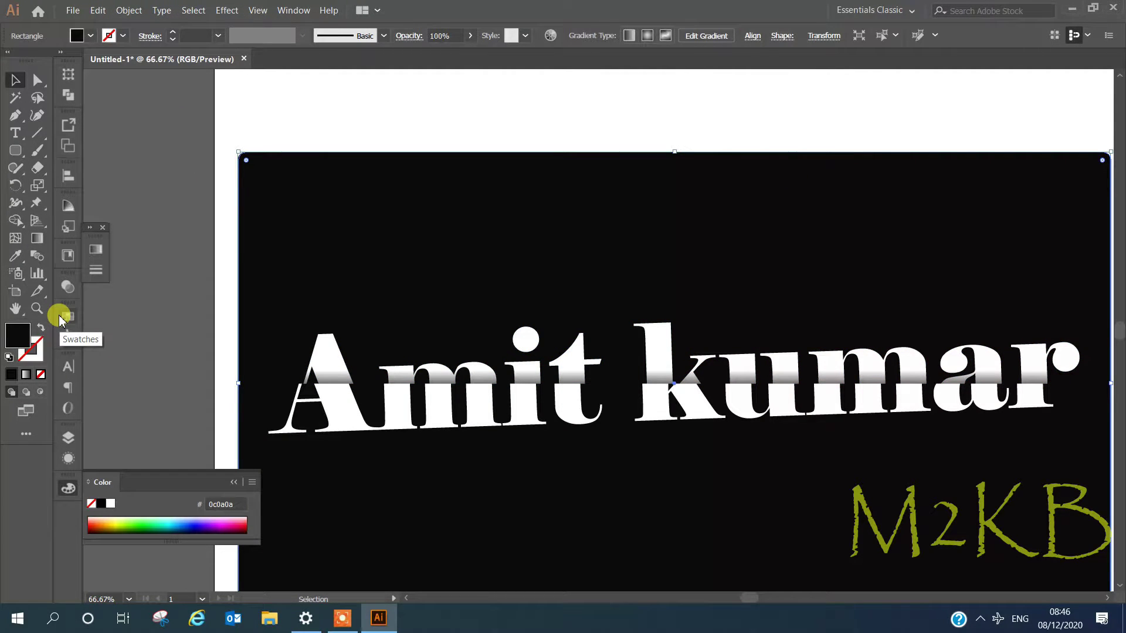
pyautogui.moveTo(462, 113); pyautogui.dragTo(356, 144)
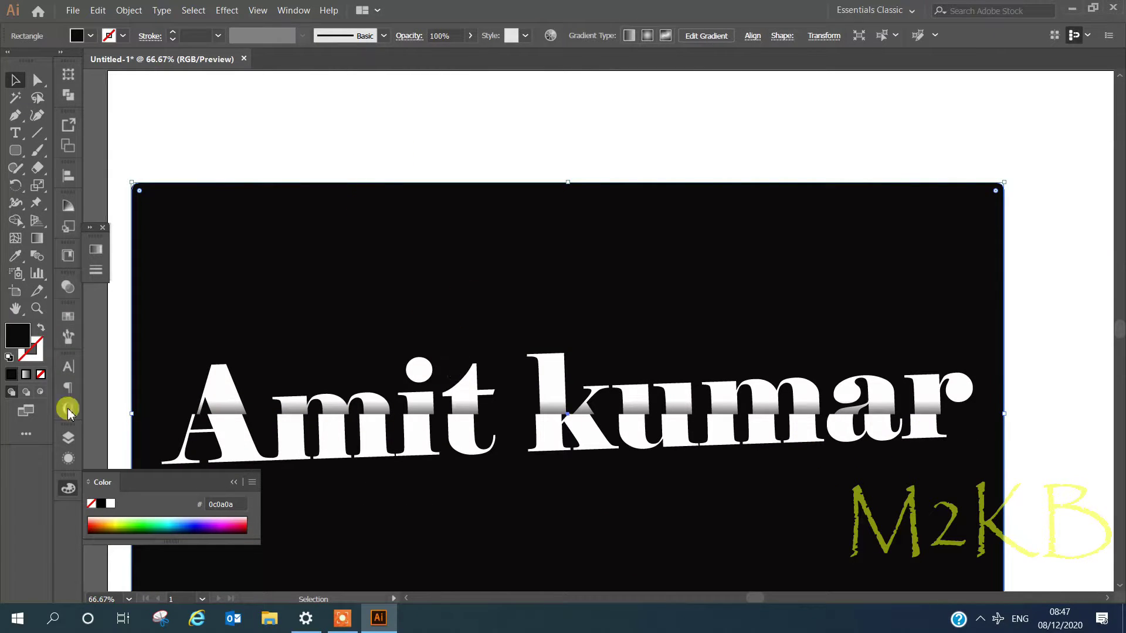
# - Try red fills for the rectangle in the Color Picker, settling on d82b27
pyautogui.moveTo(237, 506); pyautogui.dragTo(192, 508)
pyautogui.click(107, 524)
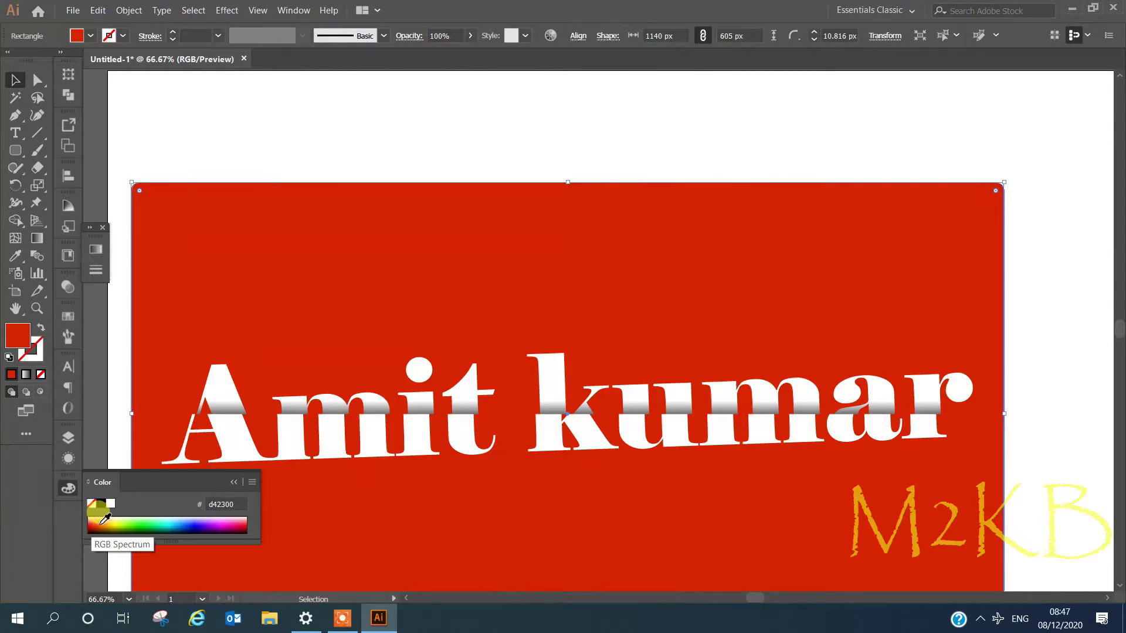
pyautogui.doubleClick(18, 335)
pyautogui.click(221, 106)
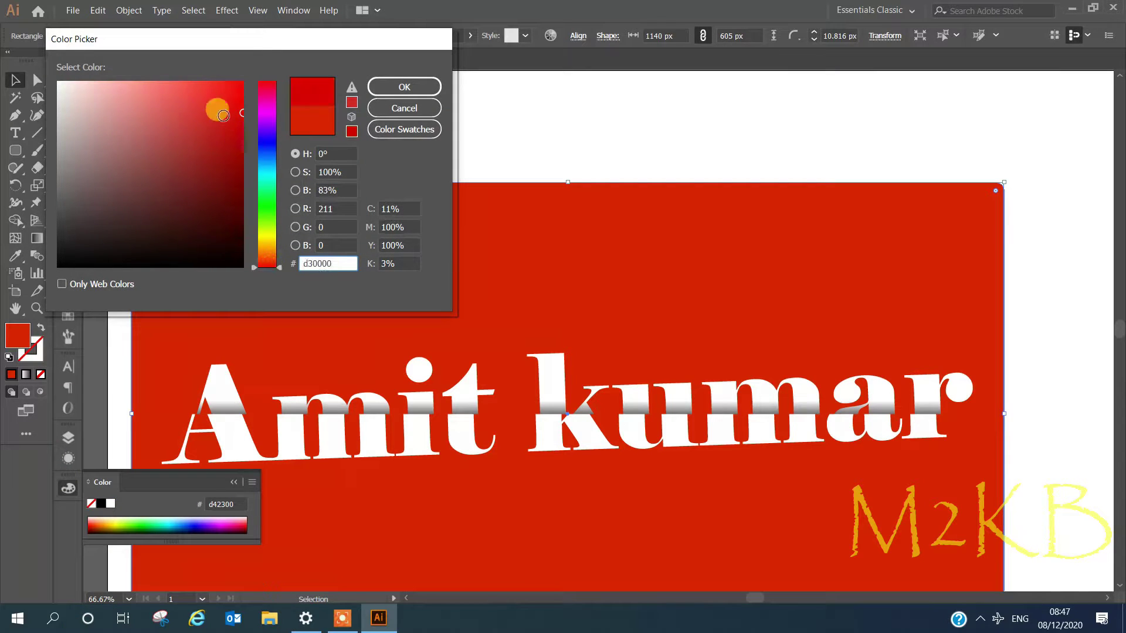
pyautogui.click(188, 83)
pyautogui.click(267, 84)
pyautogui.click(225, 101)
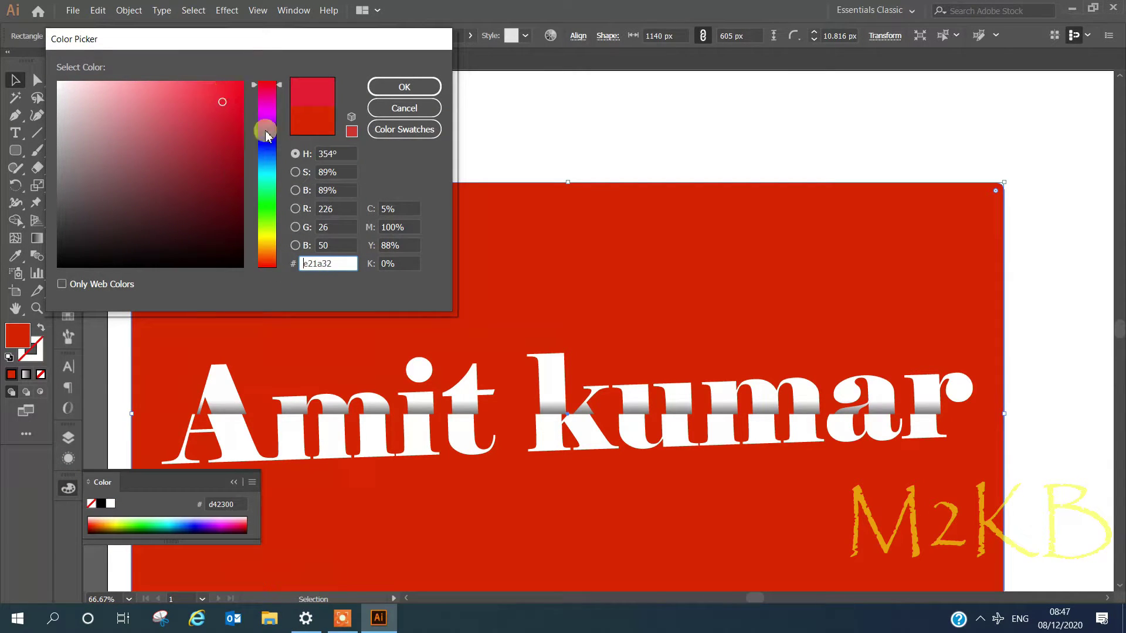
pyautogui.click(260, 115)
pyautogui.moveTo(272, 260); pyautogui.dragTo(267, 267)
pyautogui.moveTo(213, 166)
pyautogui.mouseDown()
pyautogui.moveTo(153, 121)
pyautogui.moveTo(210, 109)
pyautogui.mouseUp()
pyautogui.click(384, 89)
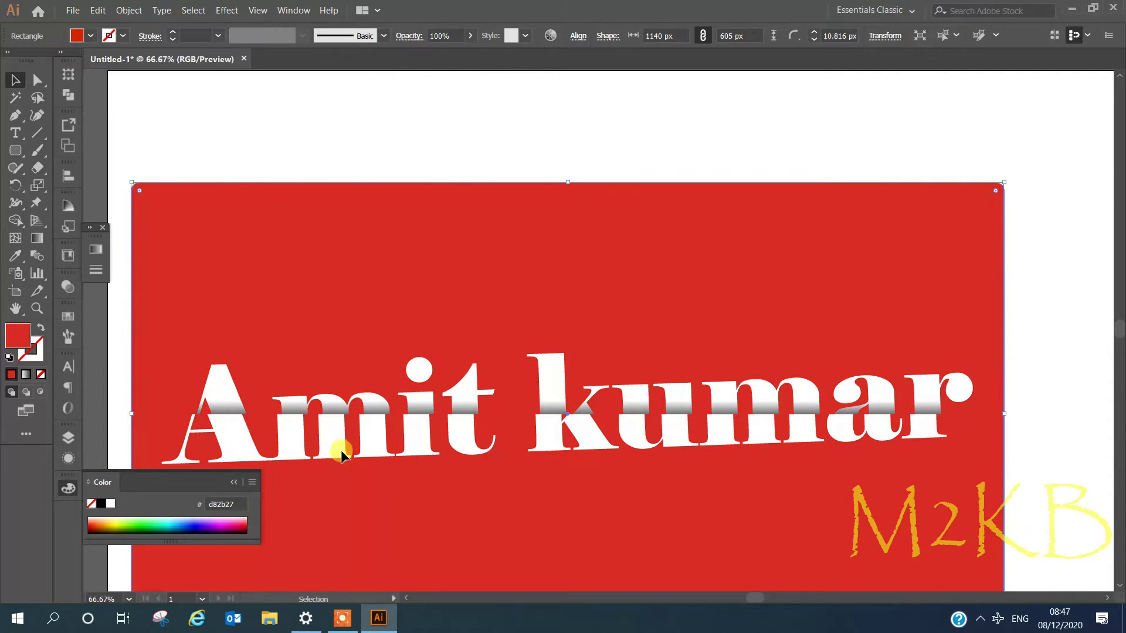
# - Change the rectangle's fill to pink #e52384 in the Color Picker
pyautogui.moveTo(245, 530); pyautogui.dragTo(106, 513)
pyautogui.doubleClick(98, 506)
pyautogui.click(271, 90)
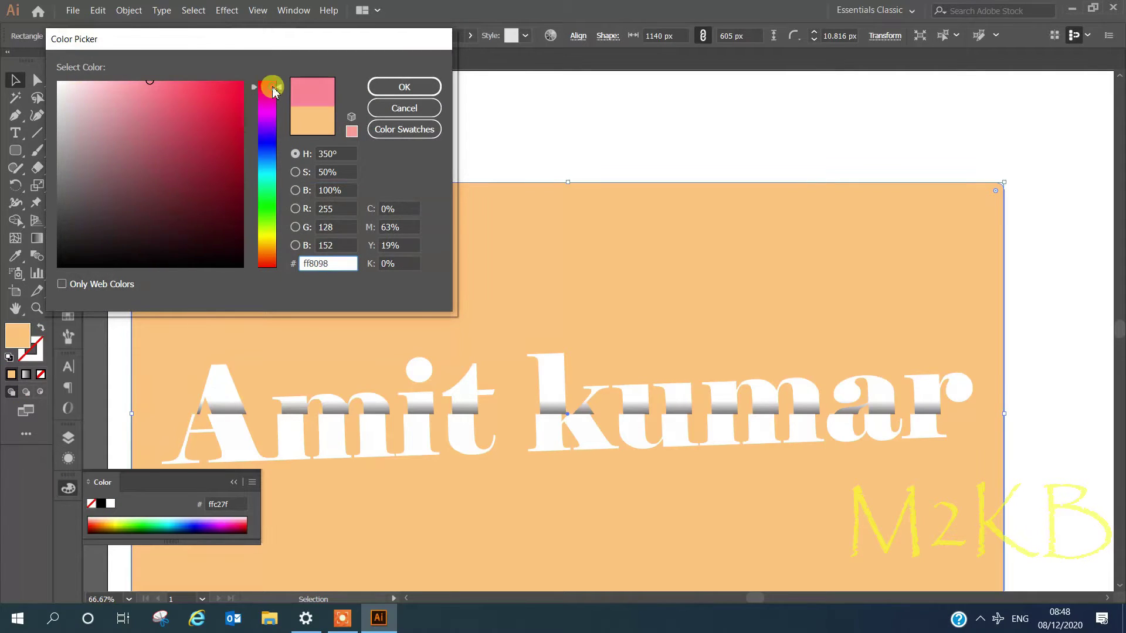
pyautogui.click(218, 96)
pyautogui.click(382, 85)
pyautogui.scroll(-2, 528, 254)
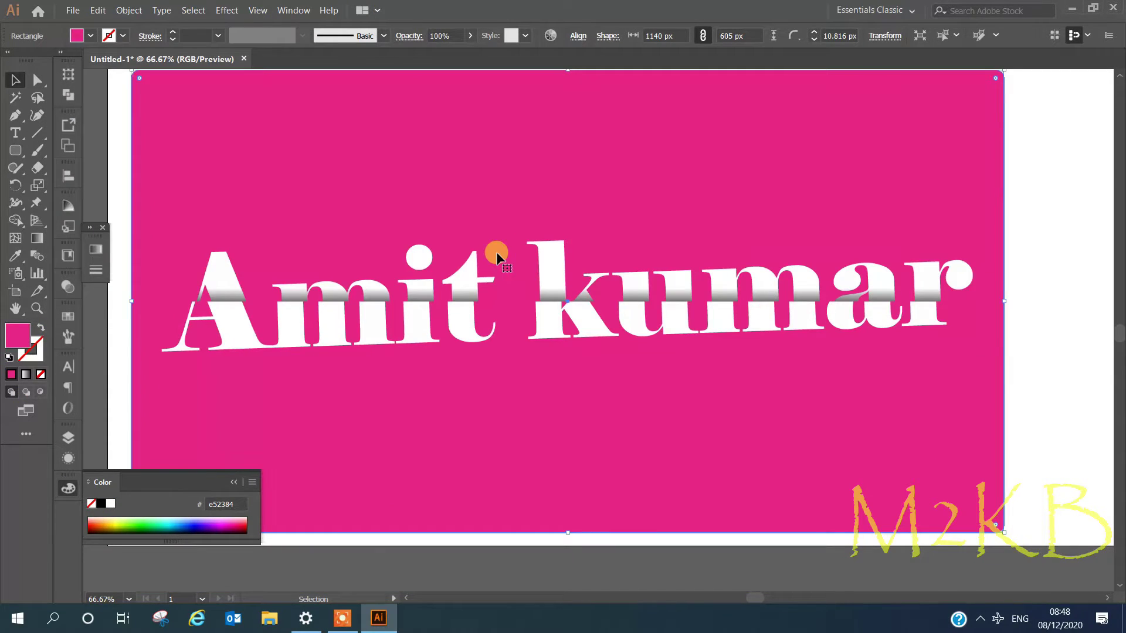
pyautogui.scroll(1, 612, 456)
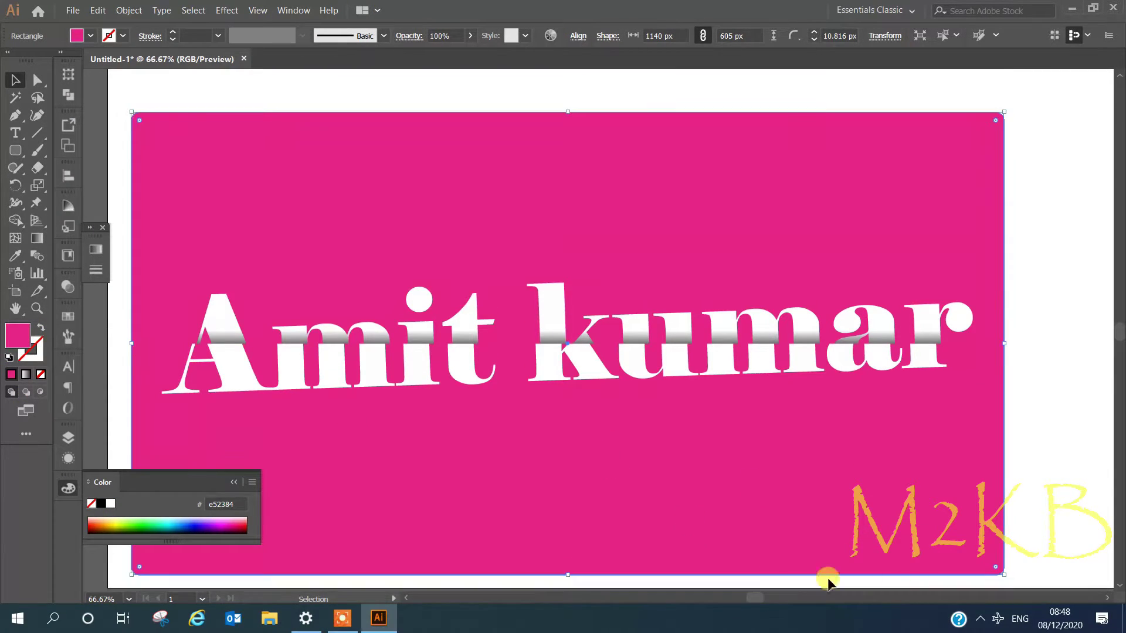
pyautogui.click(129, 11)
pyautogui.moveTo(151, 86)
pyautogui.click(346, 86)
pyautogui.click(441, 351)
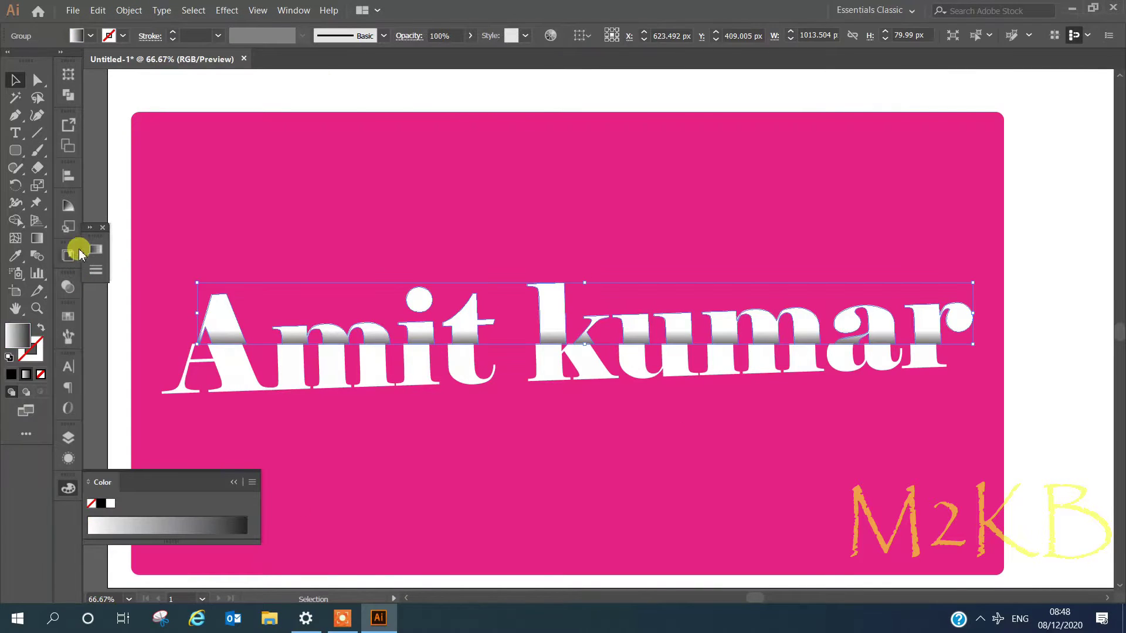
# - Redraw the gradient across the letter tops to even out the grey band
pyautogui.click(94, 249)
pyautogui.click(35, 246)
pyautogui.click(320, 337)
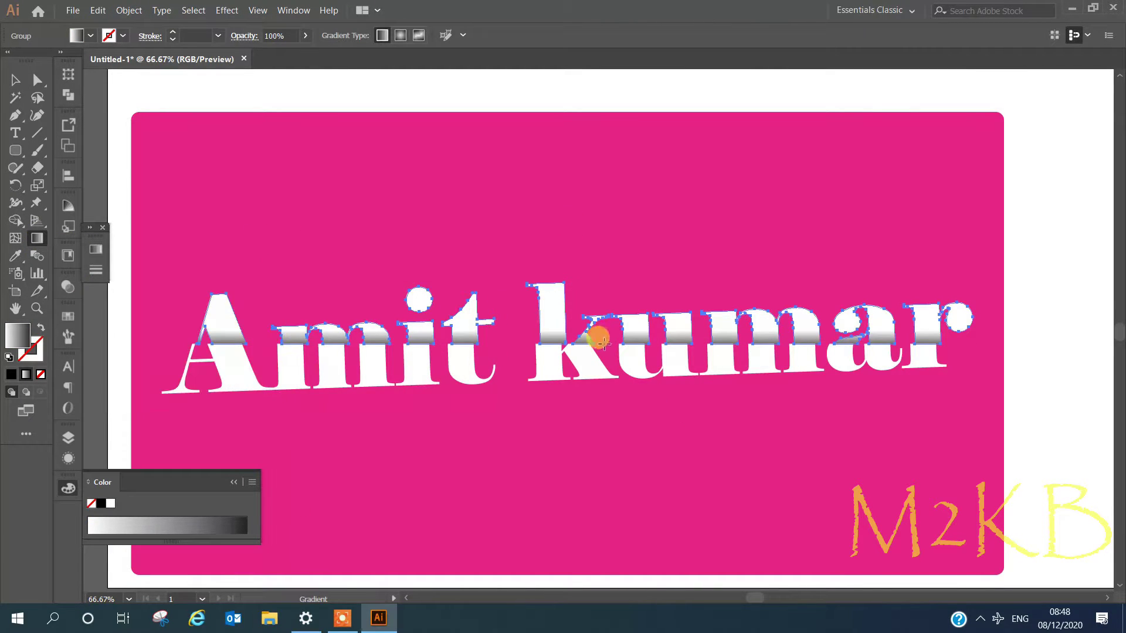
pyautogui.moveTo(552, 324); pyautogui.dragTo(551, 348)
pyautogui.scroll(1, 554, 336)
pyautogui.scroll(-1, 525, 333)
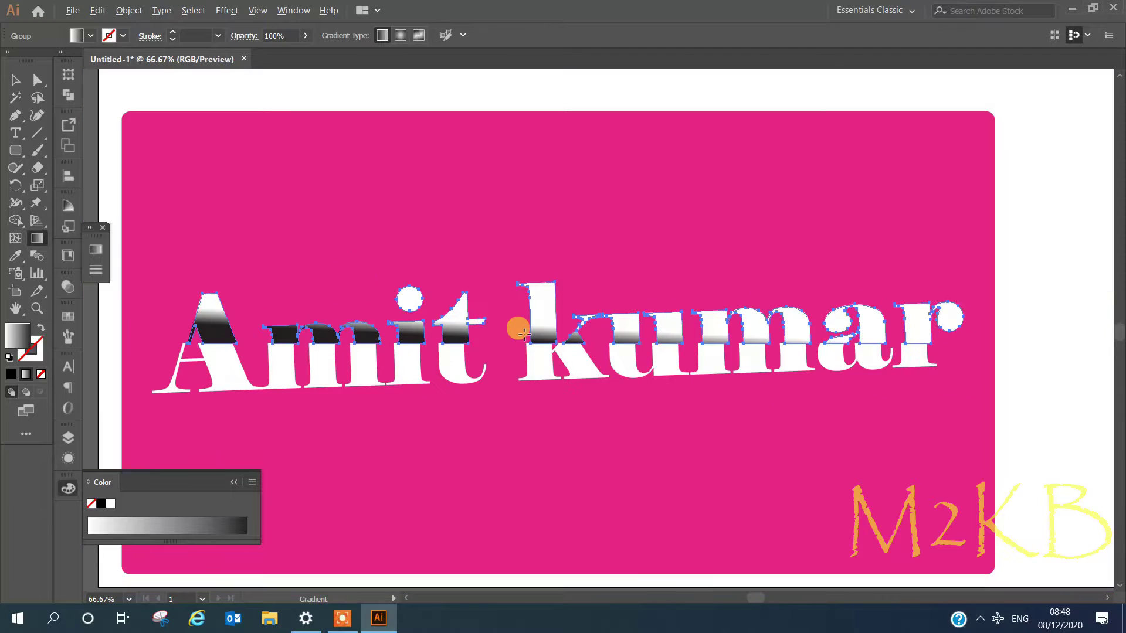
pyautogui.moveTo(458, 331); pyautogui.dragTo(457, 362)
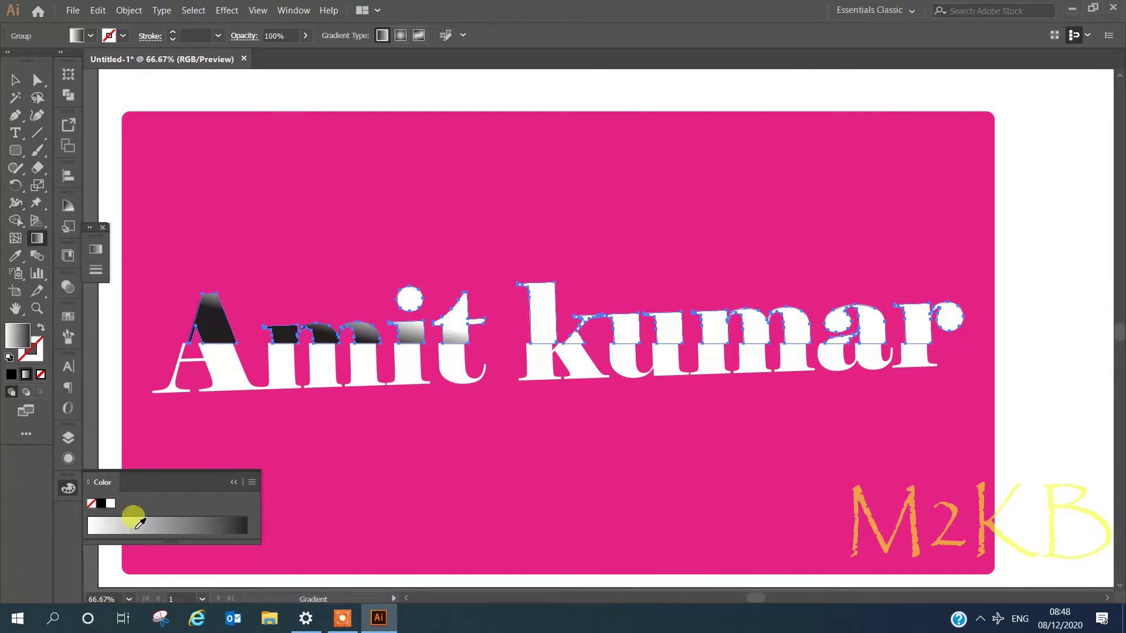
# - Try a lighter and a reversed 90° gradient, then revert to white-top, grey-bottom
pyautogui.click(136, 528)
pyautogui.hotkey('ctrl', 'z')
pyautogui.click(95, 249)
pyautogui.click(217, 306)
pyautogui.click(231, 383)
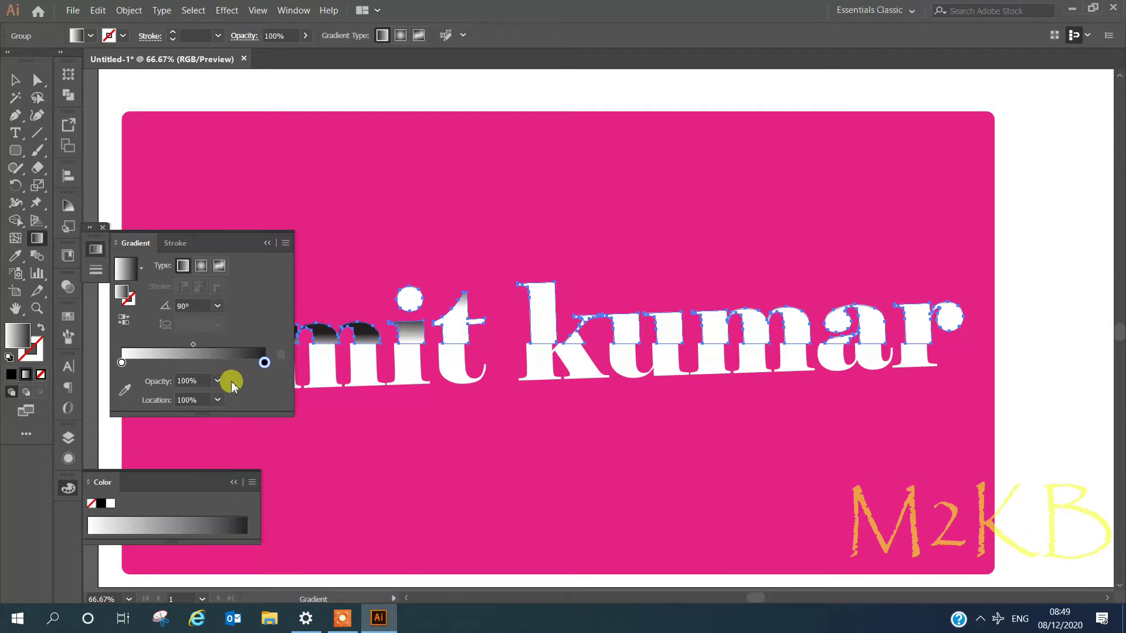
pyautogui.click(123, 320)
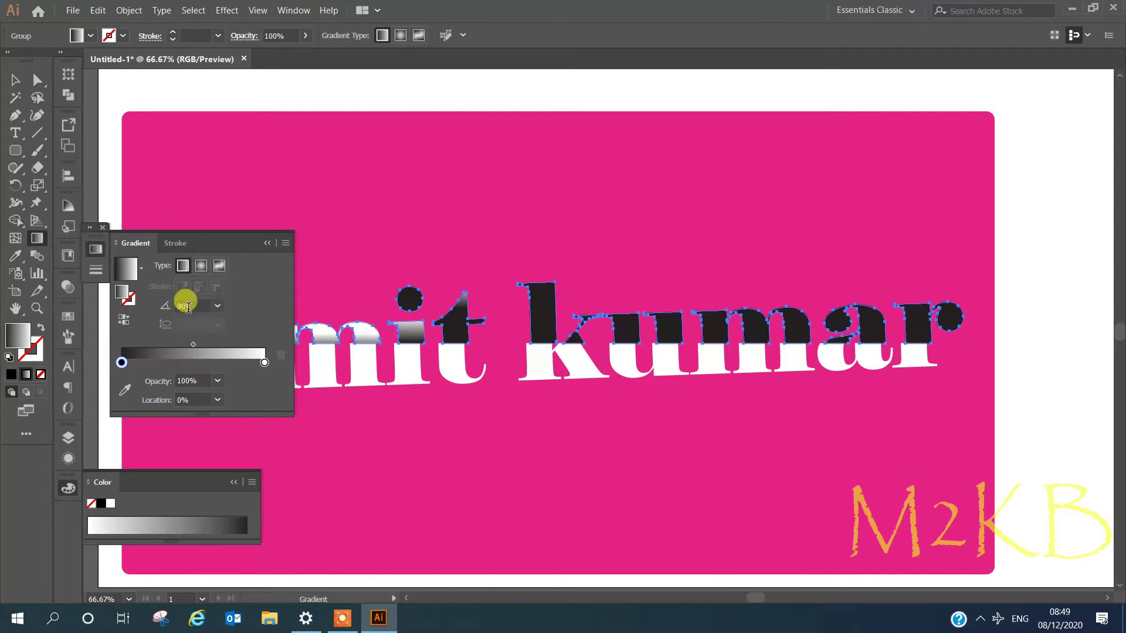
pyautogui.click(265, 244)
pyautogui.click(549, 364)
pyautogui.hotkey('ctrl', 'z')
pyautogui.hotkey('ctrl', 'z')
pyautogui.hotkey('ctrl', 'z')
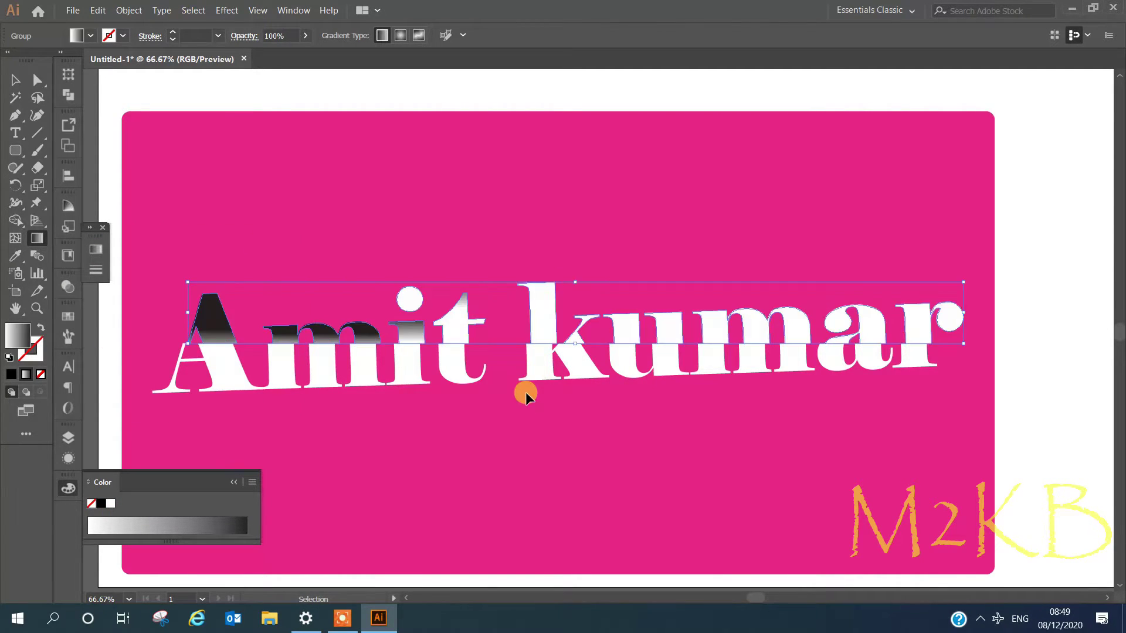
# - Set the gradient stop opacity to 90% with its location kept at 100%
pyautogui.click(97, 250)
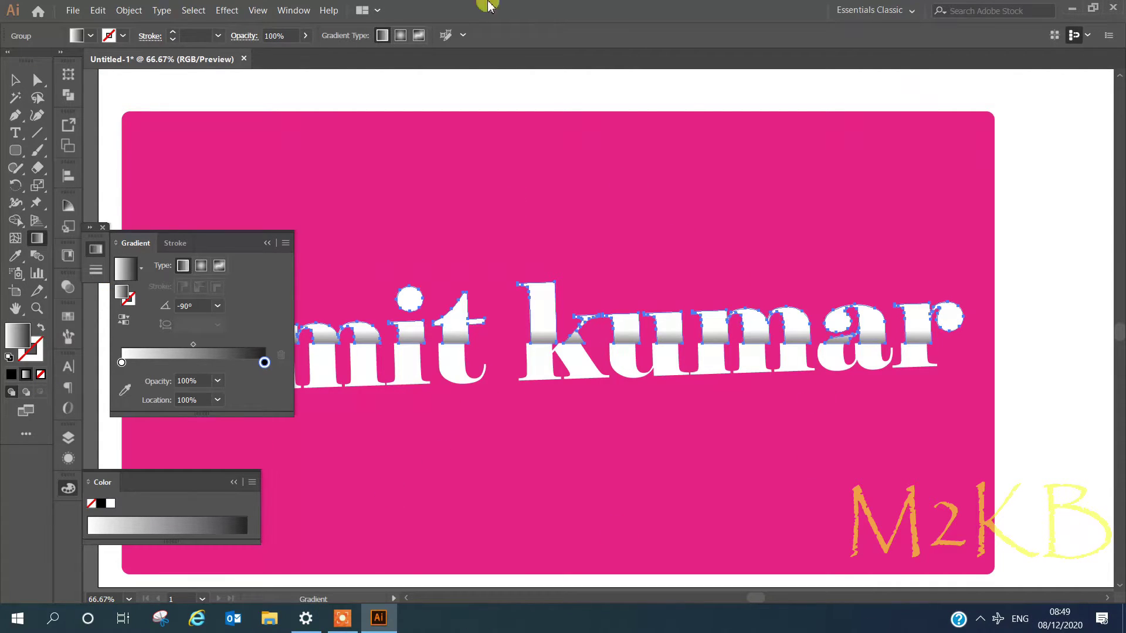
pyautogui.click(267, 243)
pyautogui.click(95, 250)
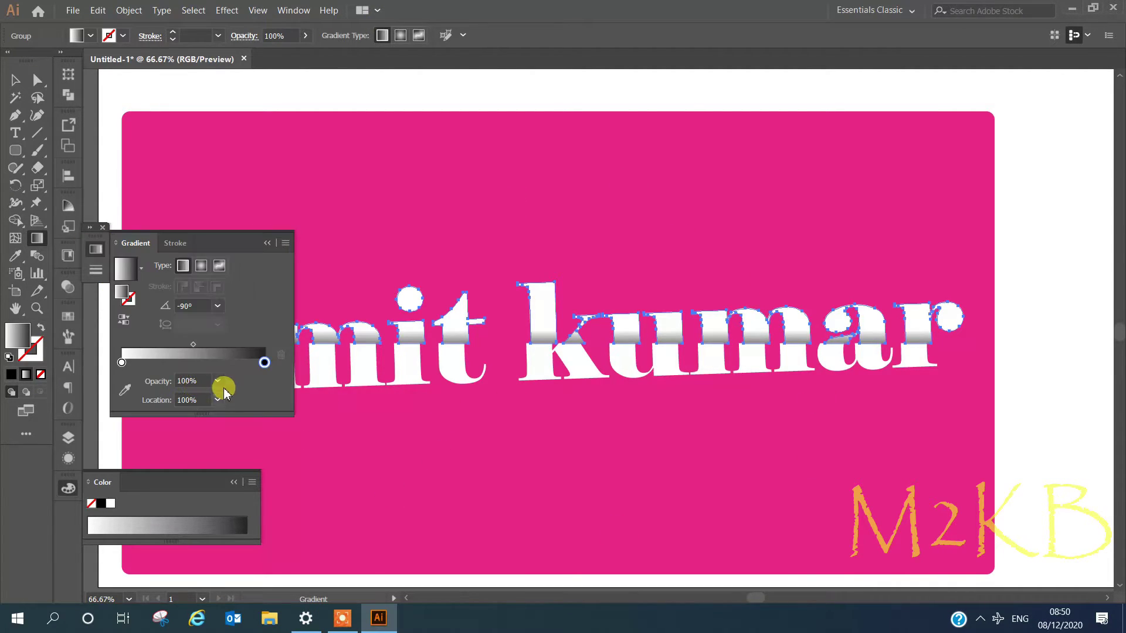
pyautogui.click(217, 381)
pyautogui.click(237, 541)
pyautogui.click(217, 381)
pyautogui.click(244, 492)
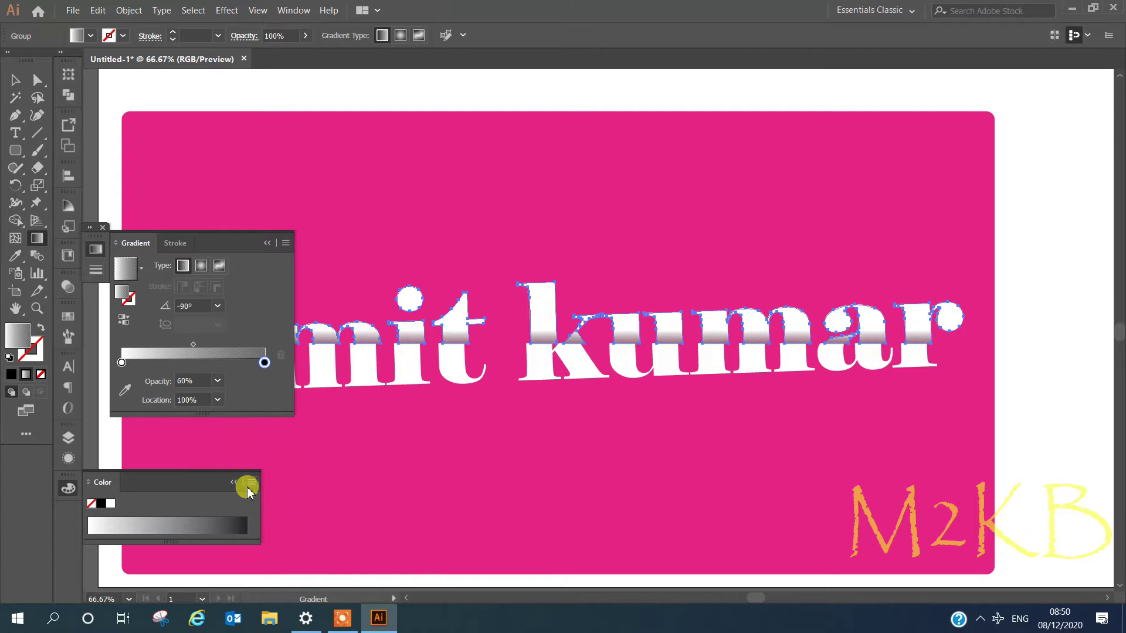
pyautogui.click(218, 381)
pyautogui.click(235, 540)
pyautogui.click(218, 400)
pyautogui.click(224, 451)
pyautogui.click(217, 399)
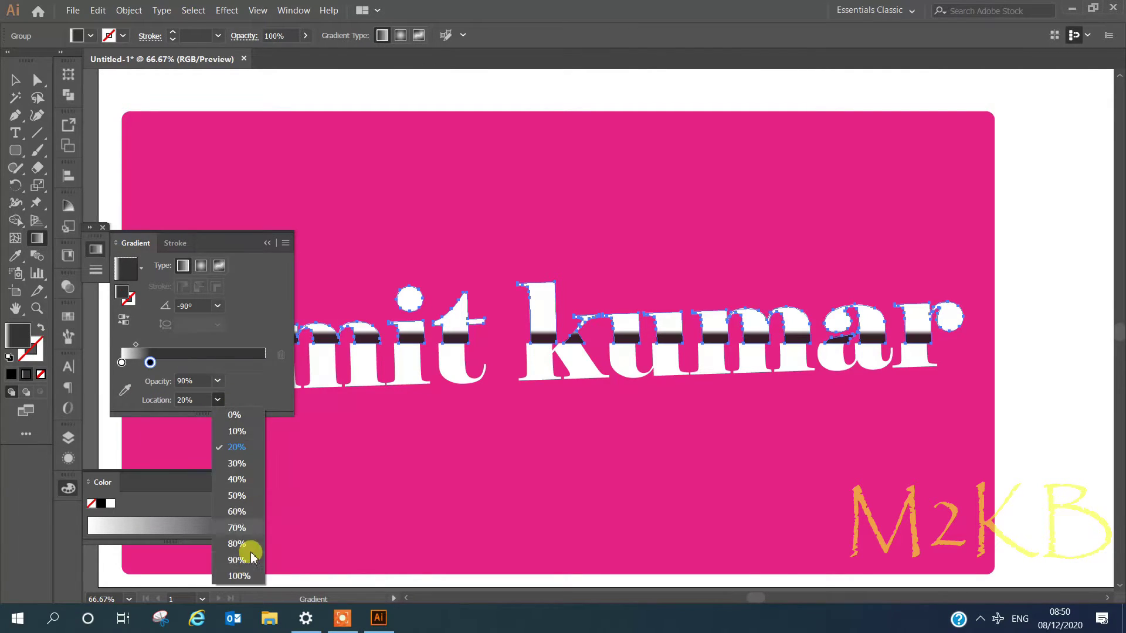
pyautogui.click(241, 575)
# - Move the white stop to about 24% and the midpoint to about 66%, then deselect
pyautogui.moveTo(121, 363)
pyautogui.mouseDown()
pyautogui.moveTo(231, 349)
pyautogui.moveTo(130, 362)
pyautogui.mouseUp()
pyautogui.moveTo(200, 344); pyautogui.dragTo(221, 347)
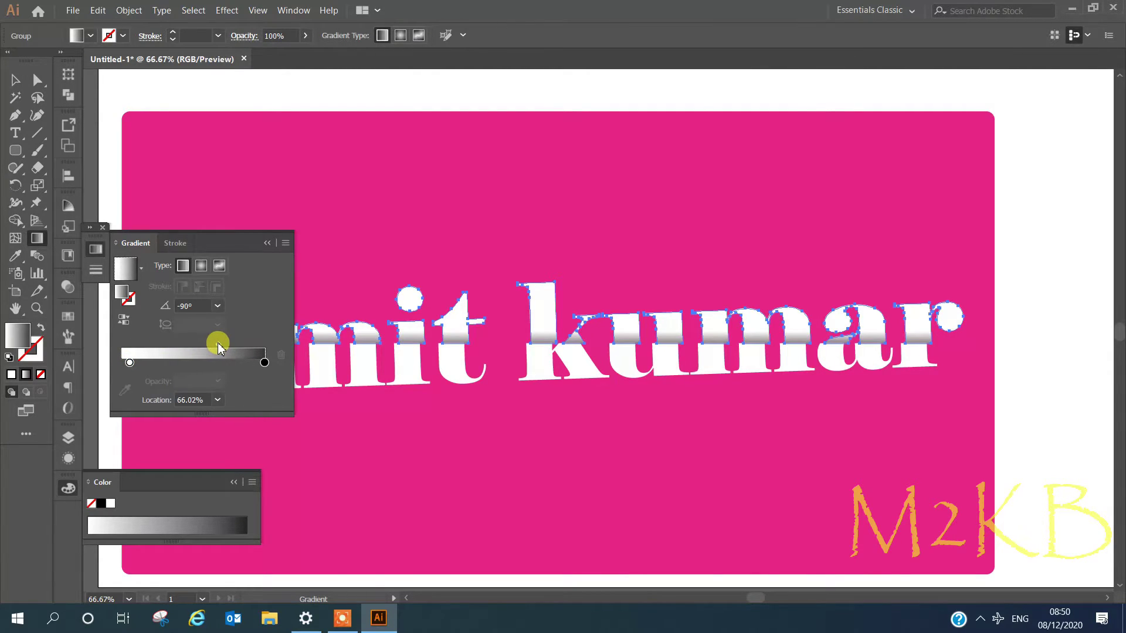
pyautogui.click(267, 243)
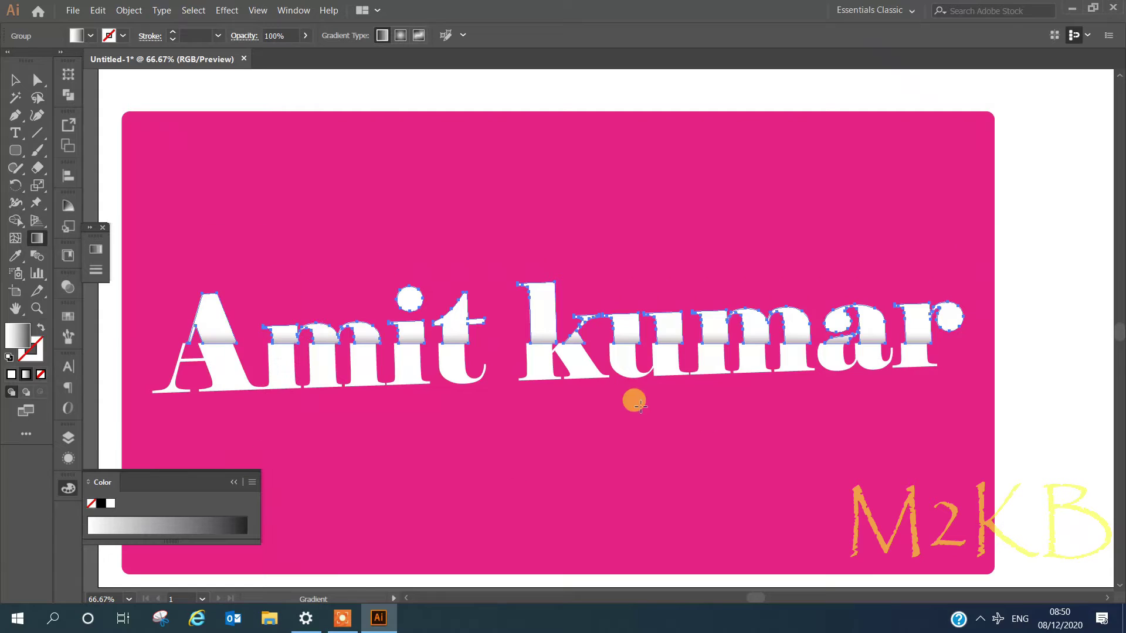
pyautogui.scroll(-2, 703, 362)
pyautogui.press('v')
pyautogui.click(864, 392)
pyautogui.scroll(1, 775, 364)
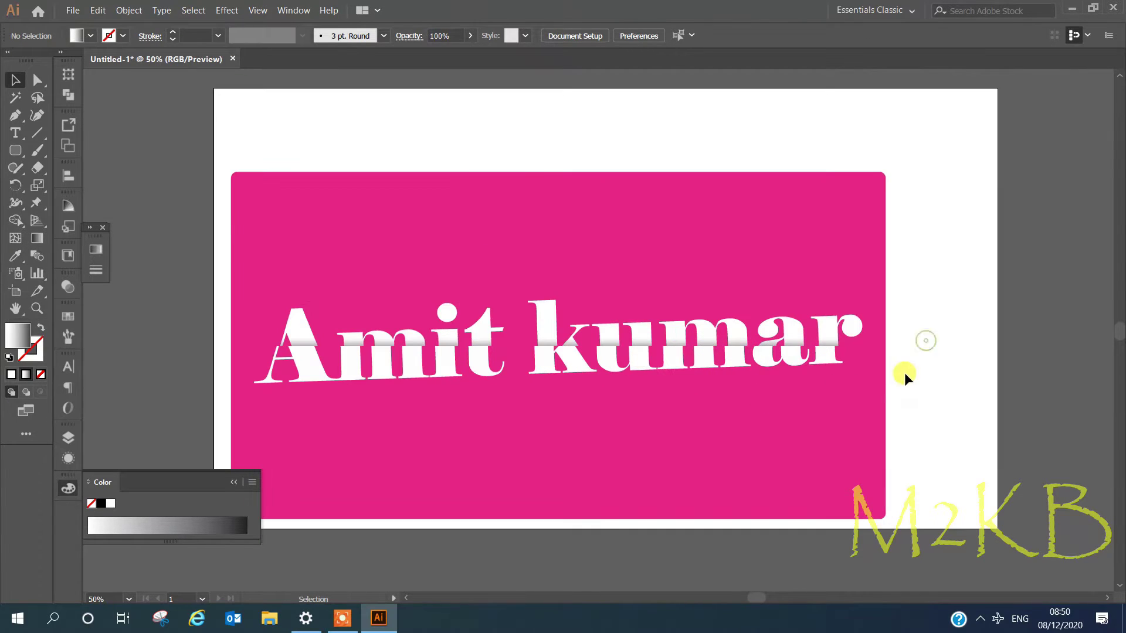
pyautogui.click(233, 482)
pyautogui.click(73, 10)
pyautogui.click(155, 163)
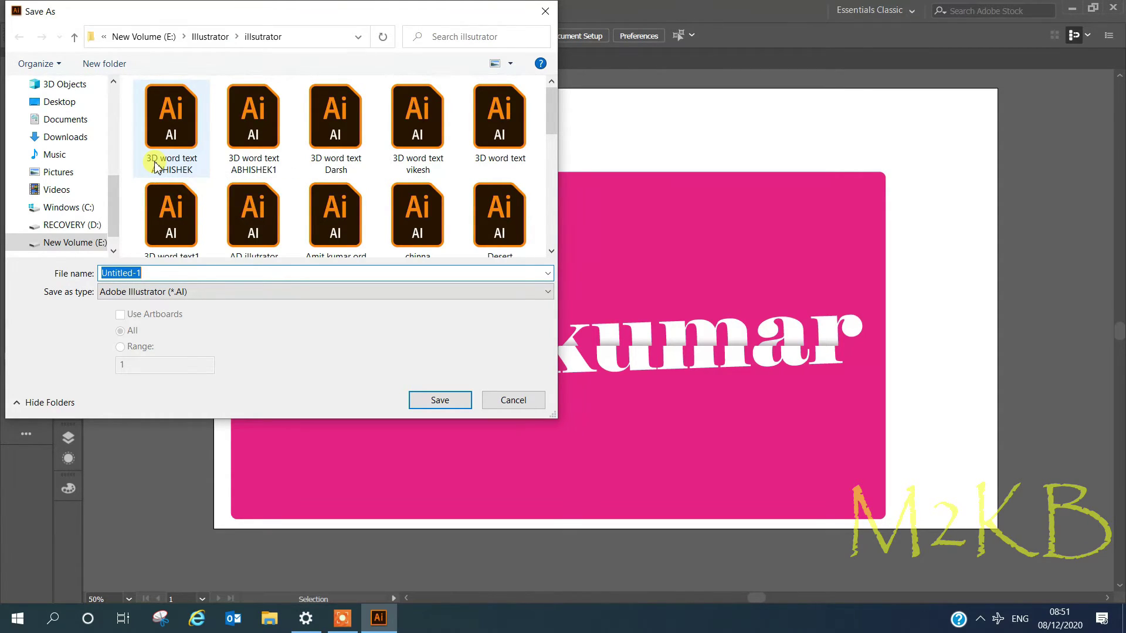
pyautogui.write('Amit')
pyautogui.press('Down')
pyautogui.click(272, 287)
pyautogui.click(441, 400)
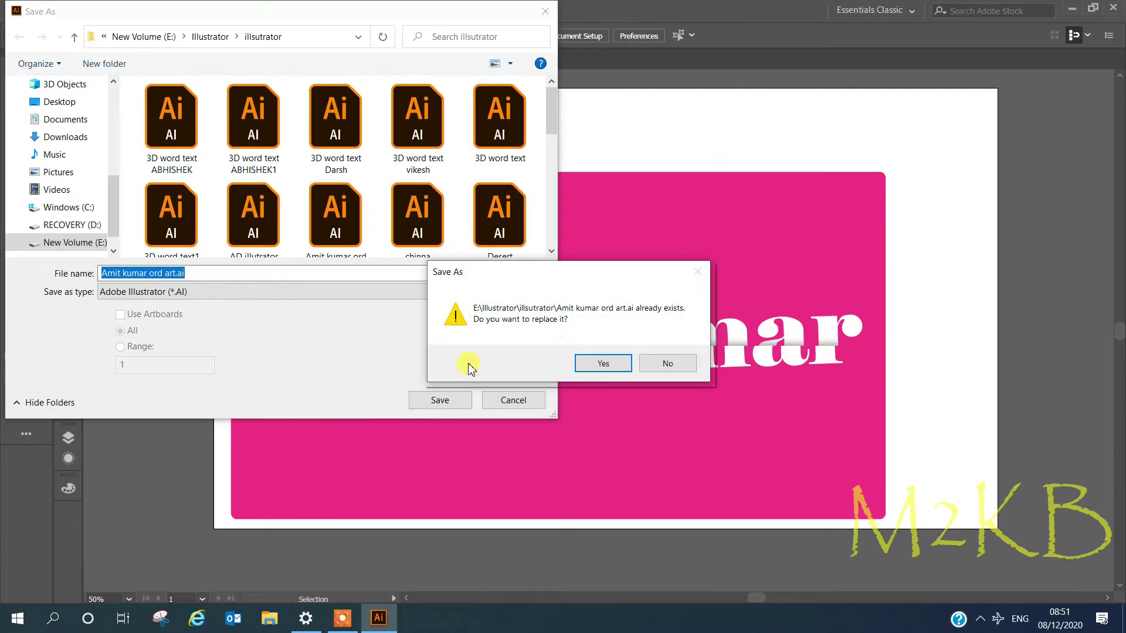
pyautogui.click(603, 362)
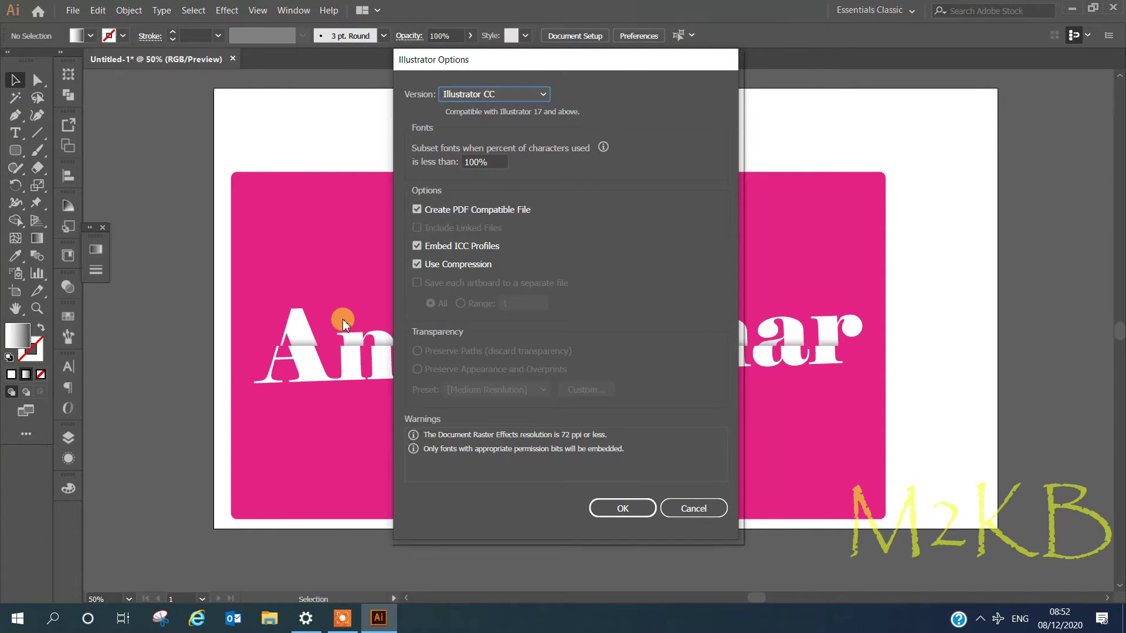
pyautogui.click(623, 507)
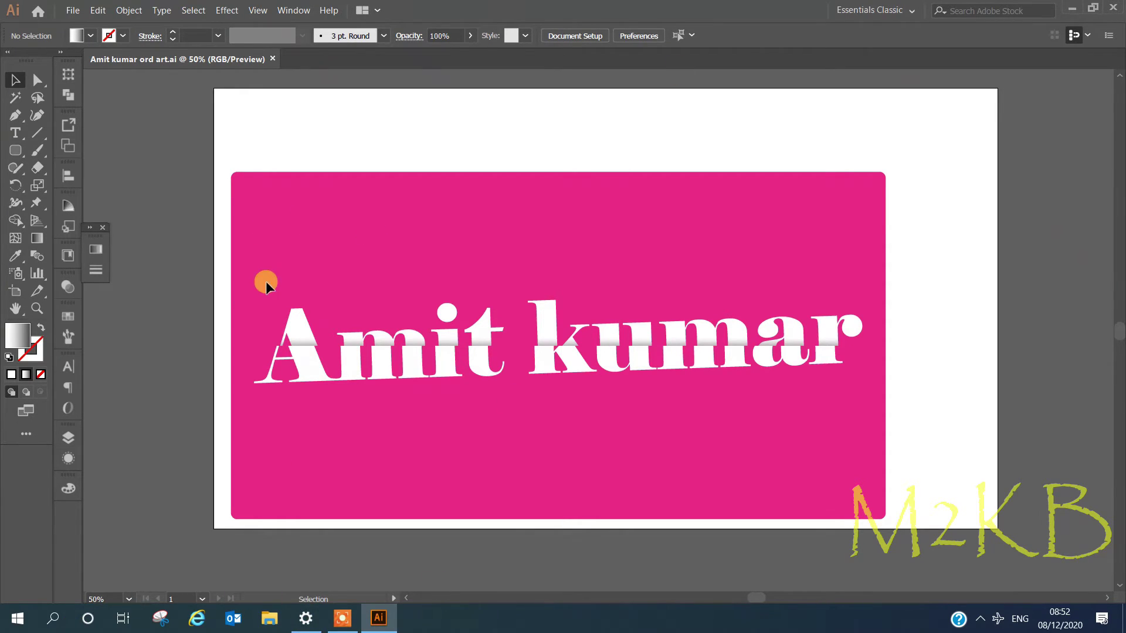
# - Group the name letters and paste a copy behind them, nudged slightly left
pyautogui.moveTo(795, 360); pyautogui.dragTo(269, 231)
pyautogui.rightClick(293, 317)
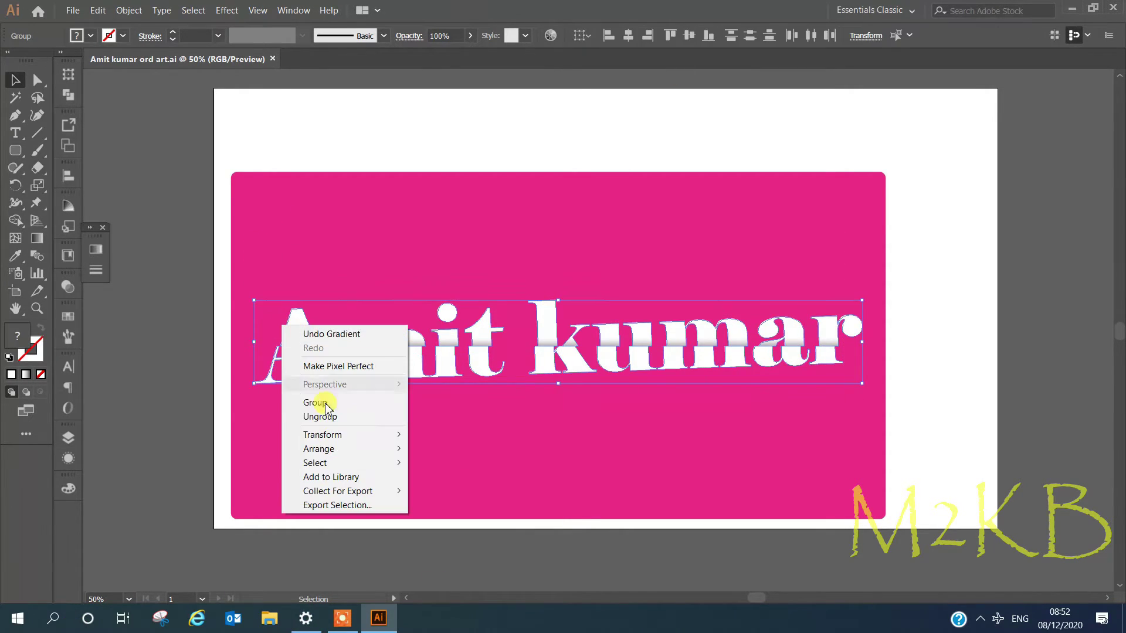
pyautogui.click(322, 402)
pyautogui.rightClick(426, 345)
pyautogui.click(98, 10)
pyautogui.click(118, 71)
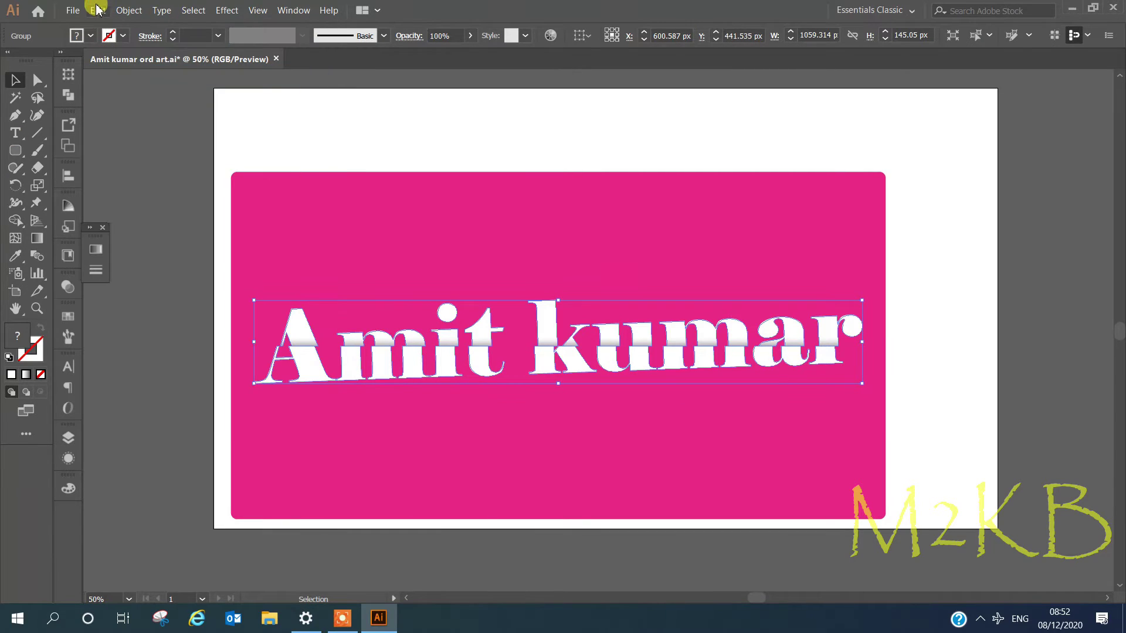
pyautogui.click(98, 10)
pyautogui.click(132, 114)
pyautogui.hotkey('shift', 'Left')
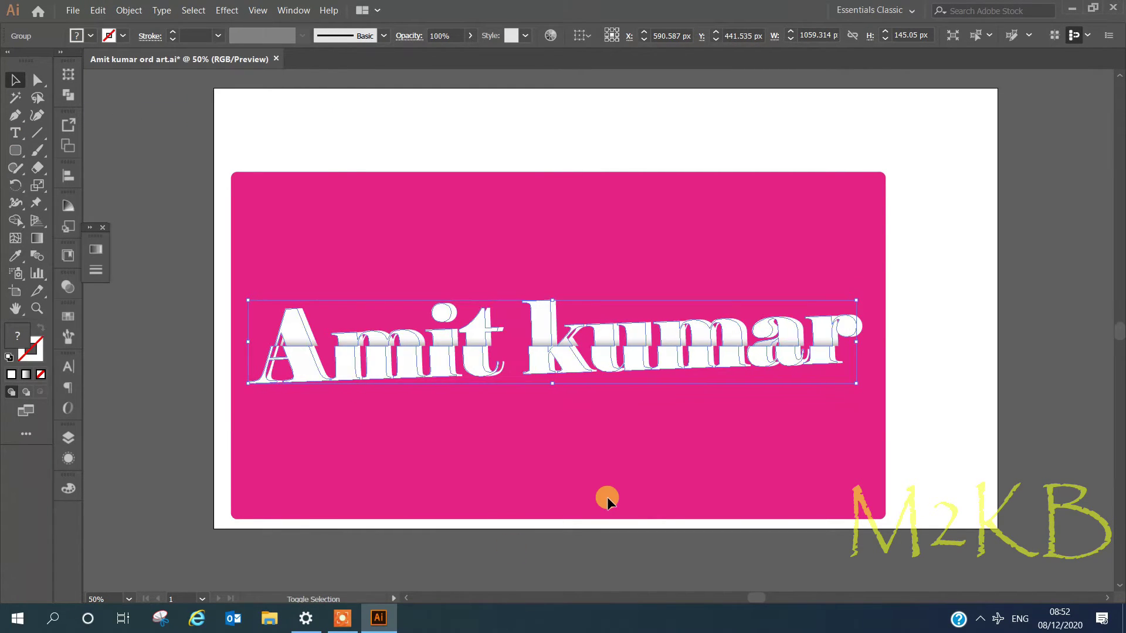
# - Give the copy a black fill with no stroke and reduce its opacity
pyautogui.click(68, 488)
pyautogui.click(101, 503)
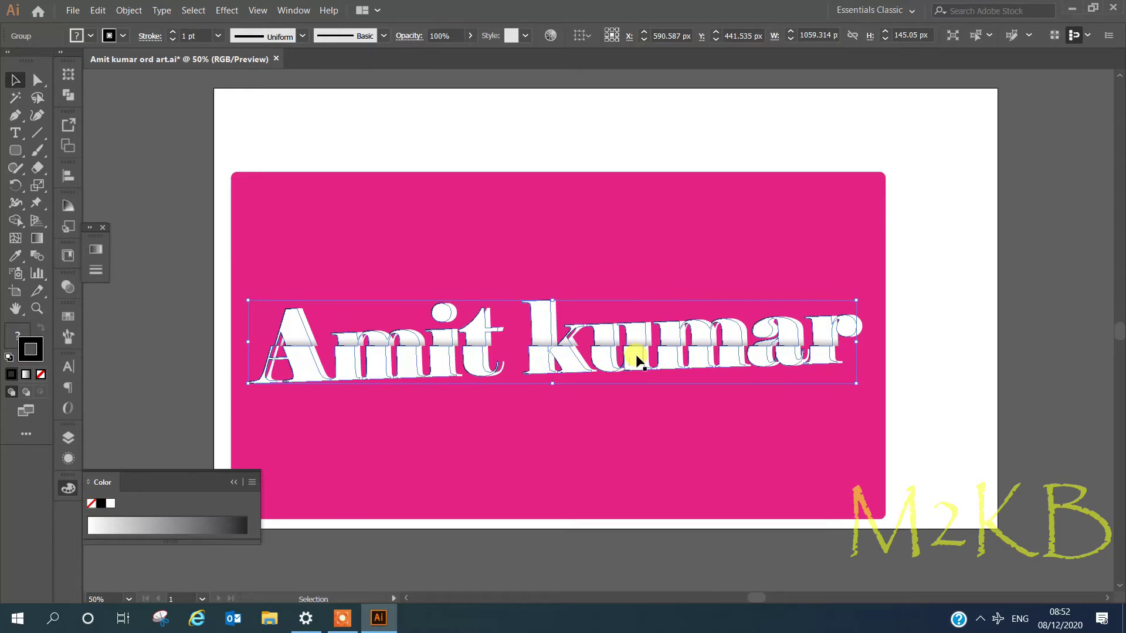
pyautogui.hotkey('shift', 'x')
pyautogui.click(40, 375)
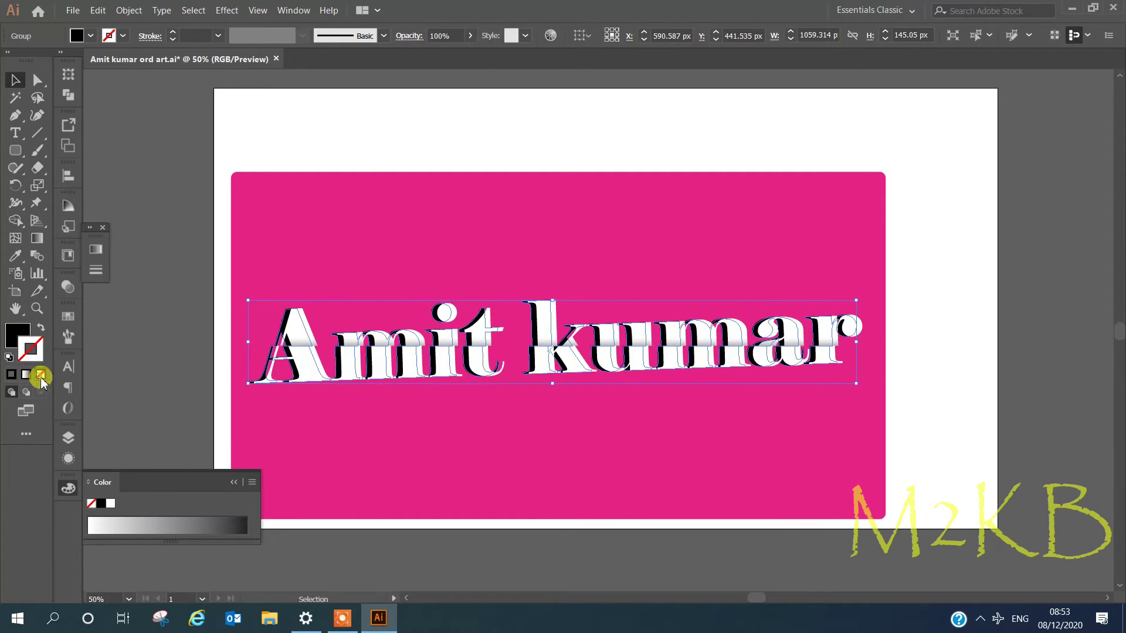
pyautogui.click(470, 36)
pyautogui.moveTo(469, 54); pyautogui.dragTo(425, 58)
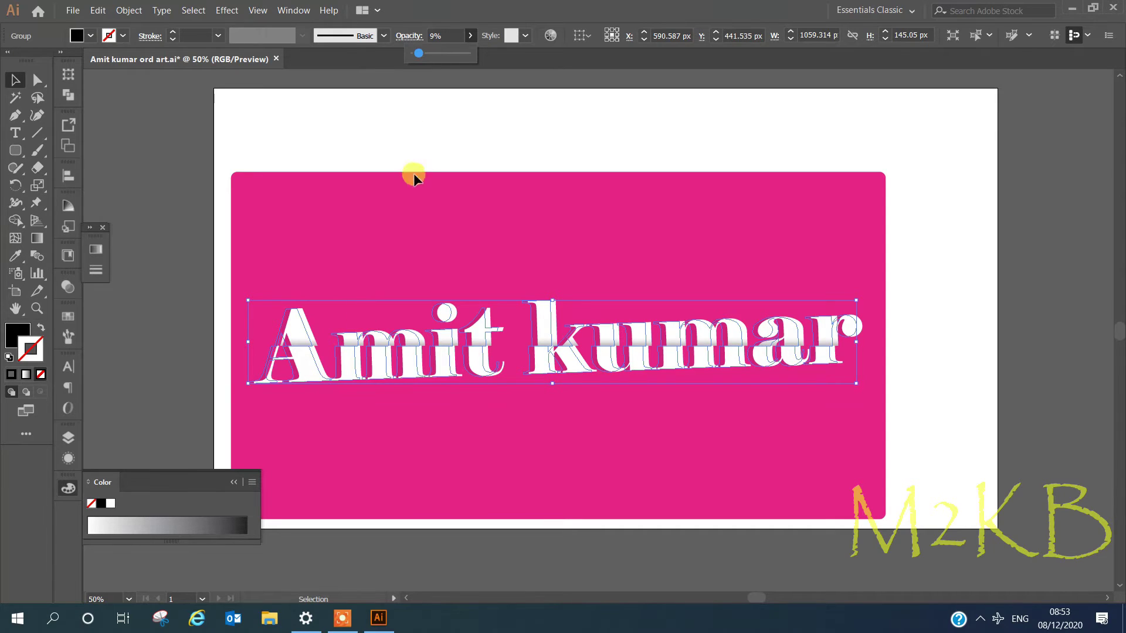
pyautogui.moveTo(418, 54); pyautogui.dragTo(439, 58)
# - Offset the copy slightly down and left as a shadow at 18% opacity
pyautogui.moveTo(552, 300); pyautogui.dragTo(551, 453)
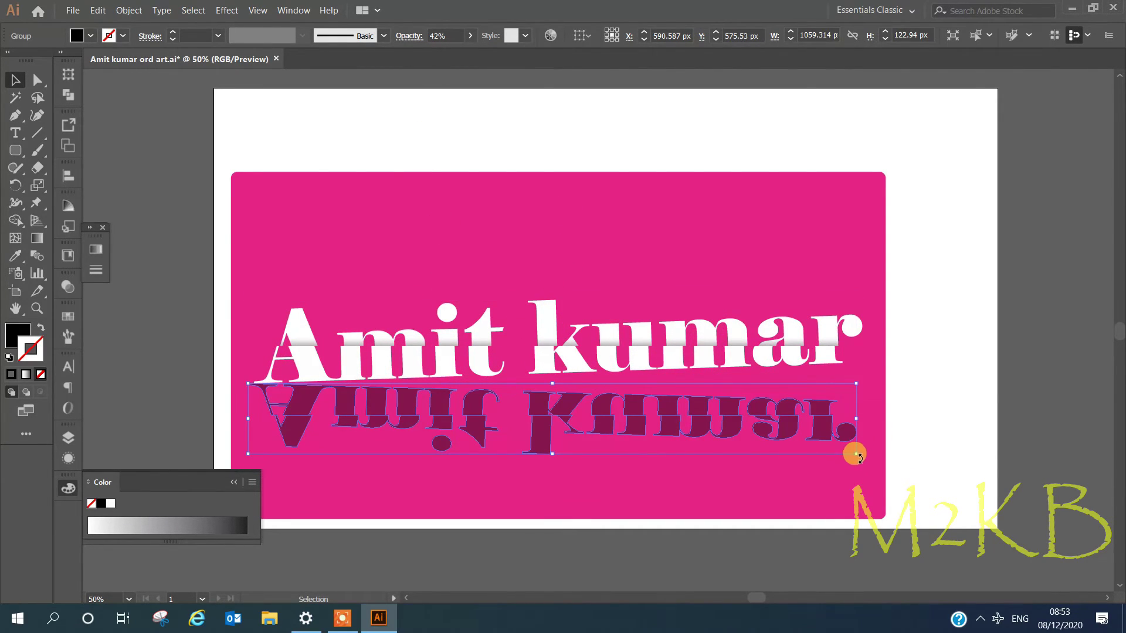
pyautogui.moveTo(552, 453); pyautogui.dragTo(553, 243)
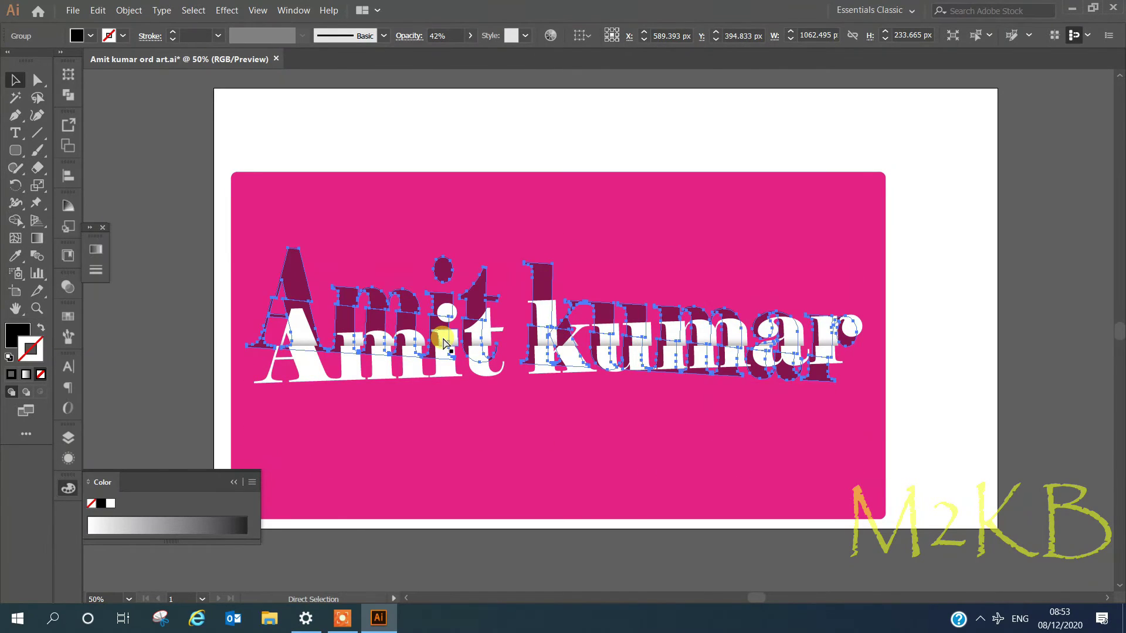
pyautogui.hotkey('ctrl', 'z')
pyautogui.hotkey('ctrl', 'z')
pyautogui.moveTo(467, 369); pyautogui.dragTo(465, 382)
pyautogui.click(505, 437)
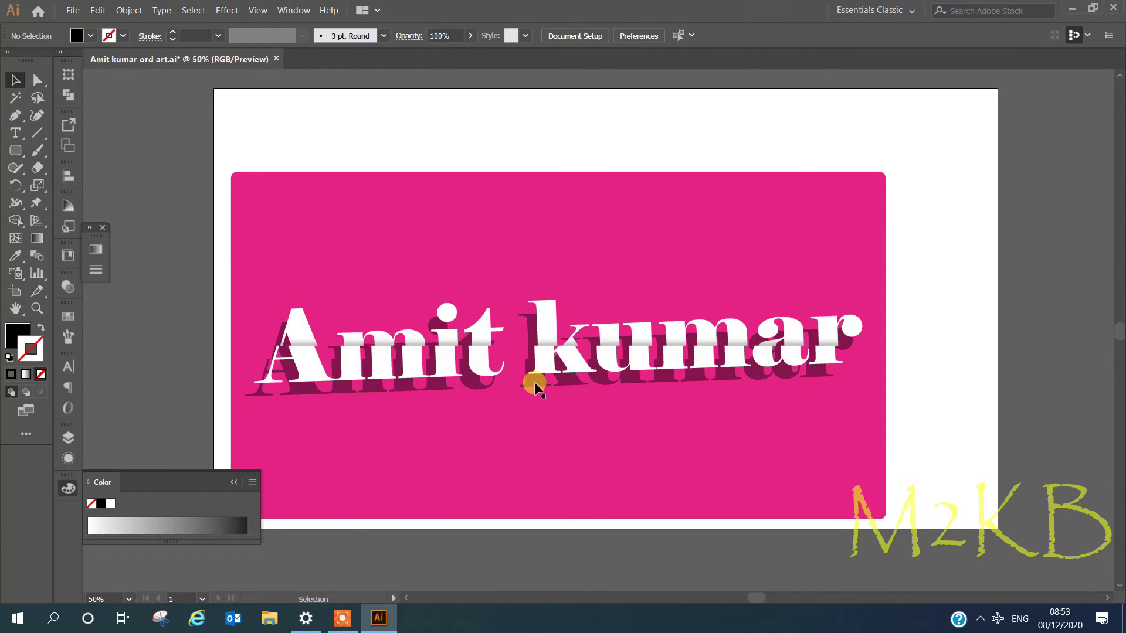
pyautogui.click(536, 383)
pyautogui.click(470, 36)
pyautogui.moveTo(436, 53); pyautogui.dragTo(421, 53)
pyautogui.click(585, 455)
# - Drag the shadow group about 20 px up behind the white lettering and deselect
pyautogui.moveTo(530, 386); pyautogui.dragTo(529, 374)
pyautogui.click(548, 412)
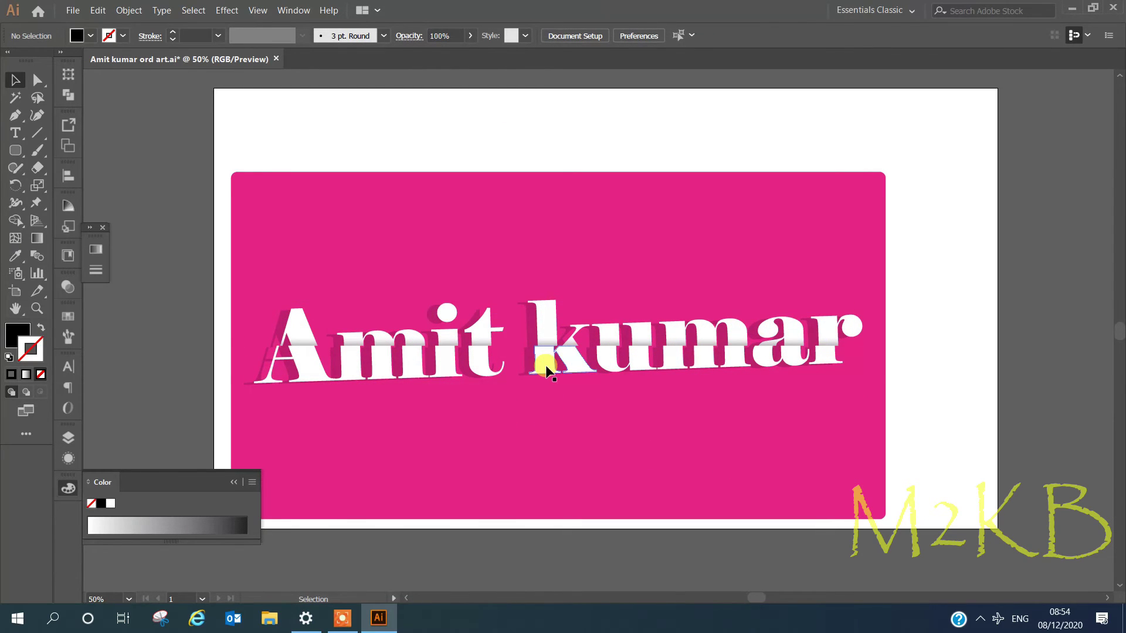
pyautogui.scroll(3, 534, 374)
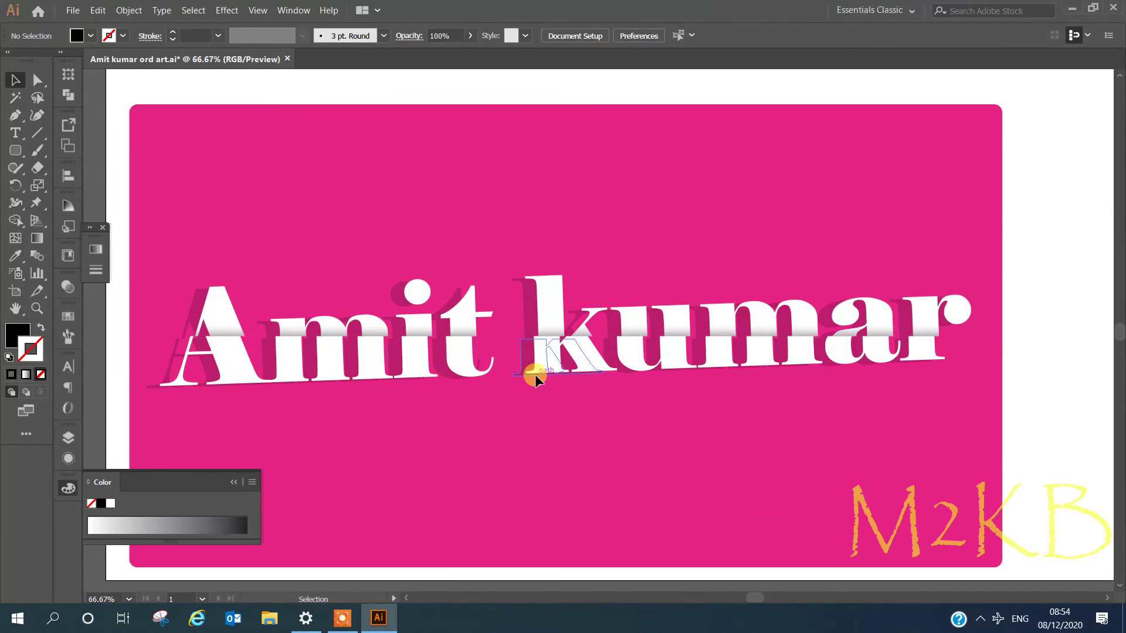
pyautogui.scroll(-3, 483, 369)
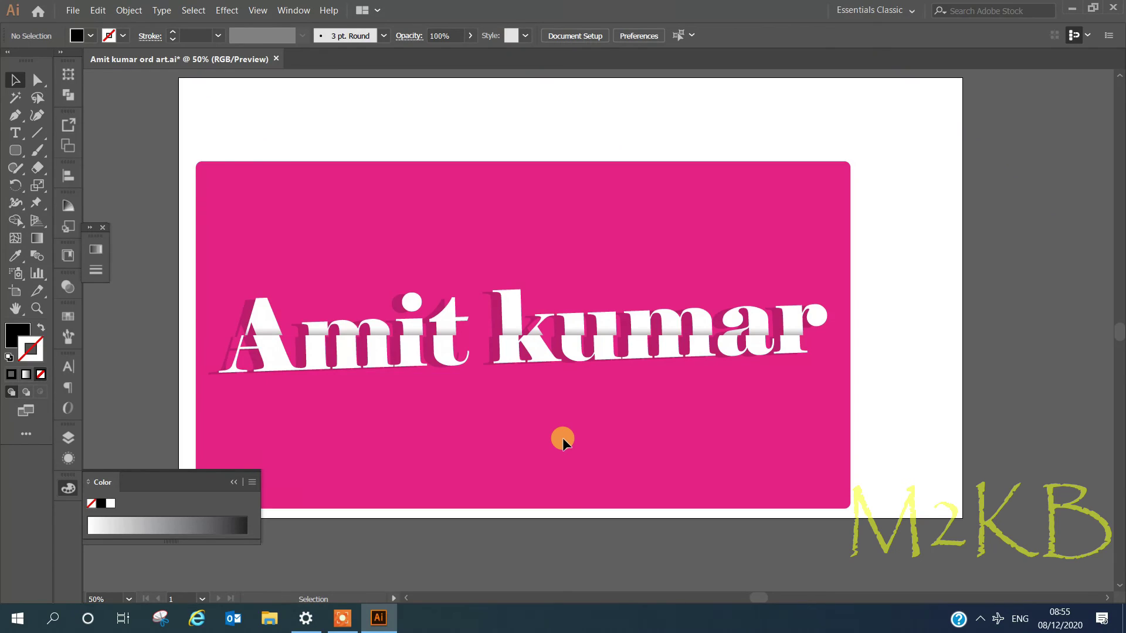
pyautogui.click(240, 320)
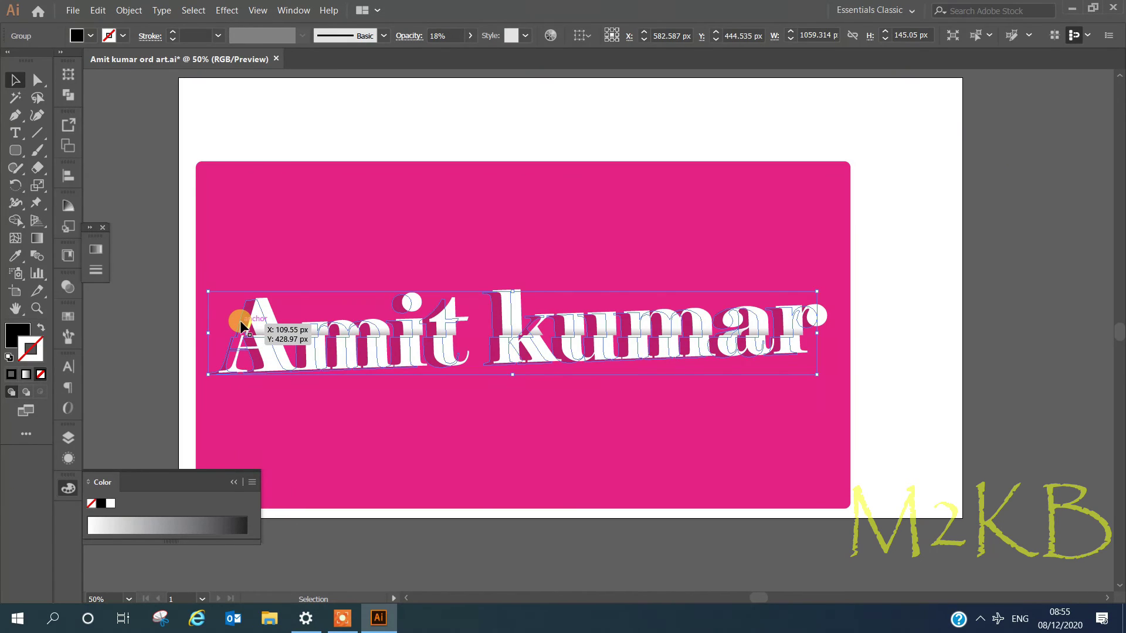
pyautogui.click(448, 447)
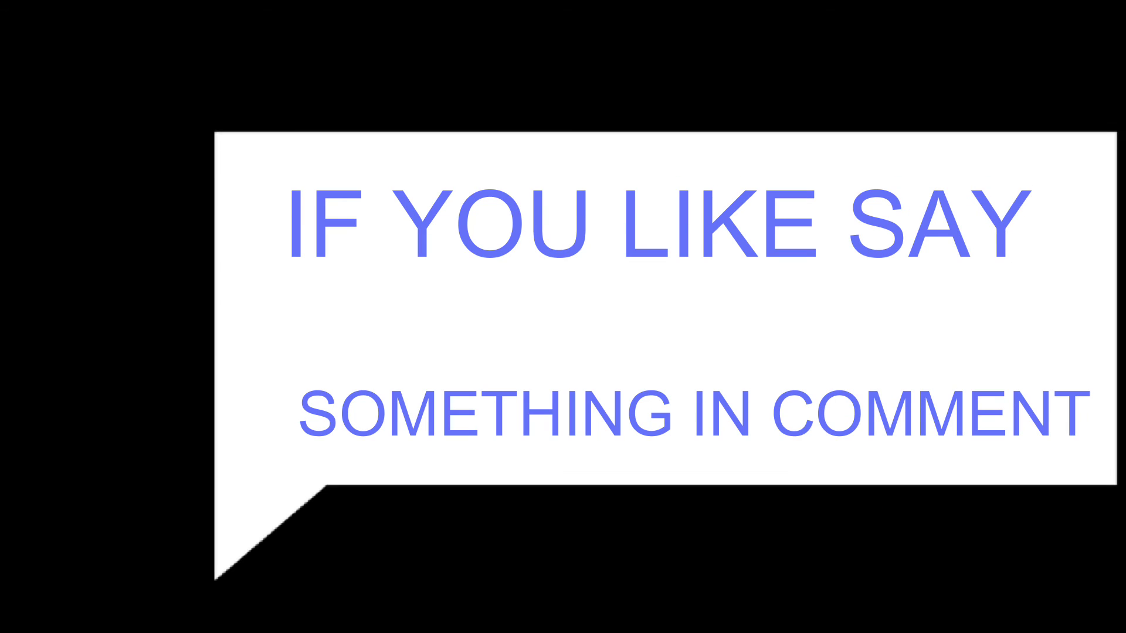